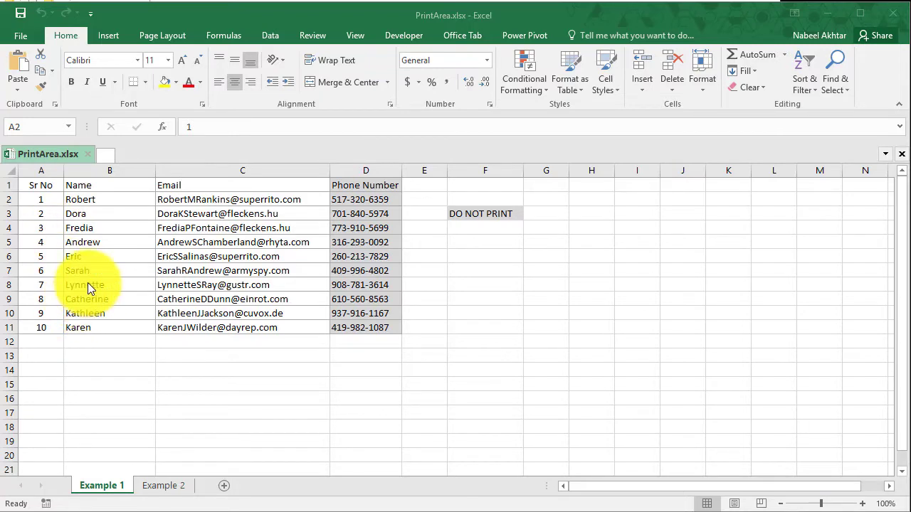
Leave the earlier print preview and return to the worksheet.
click(21, 32)
click(25, 36)
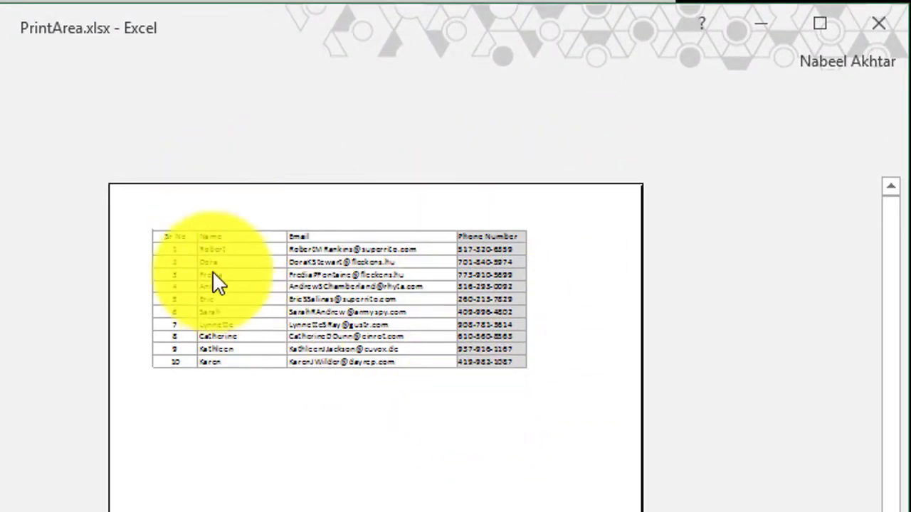
key(Escape)
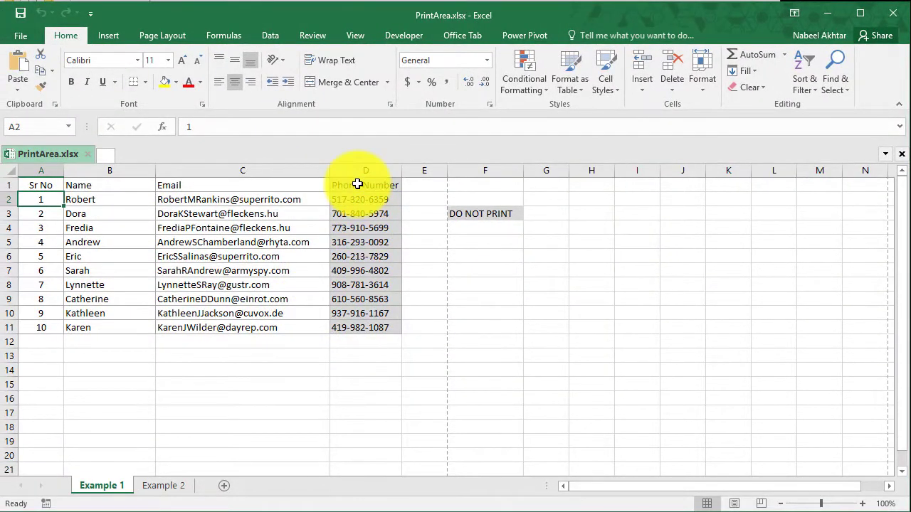
Select A1:C11 (Sr No, Name, Email) and switch the print scope to Print Selection.
drag(357, 184, 590, 335)
click(238, 257)
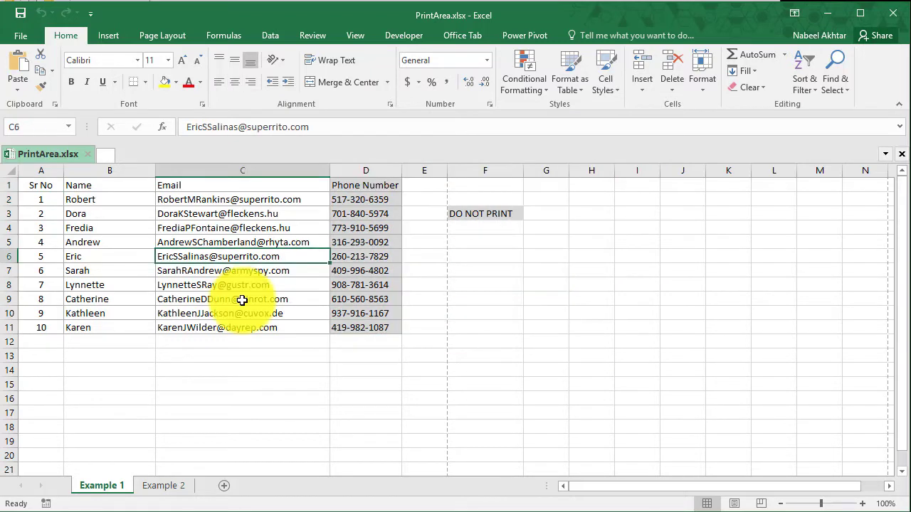
drag(40, 185, 271, 327)
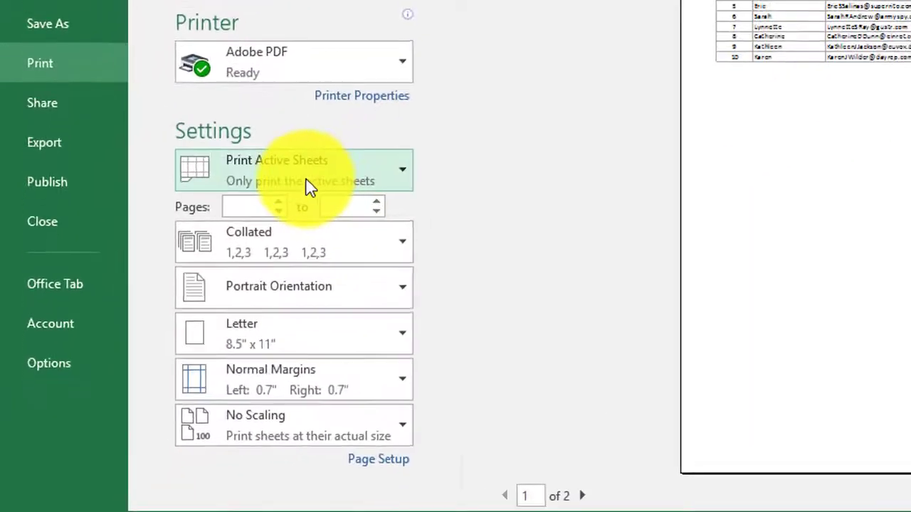
click(212, 286)
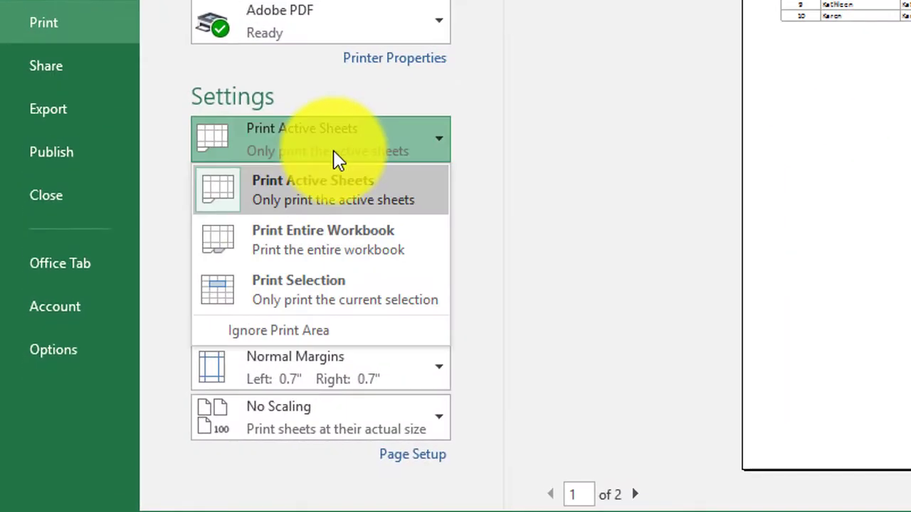
click(288, 299)
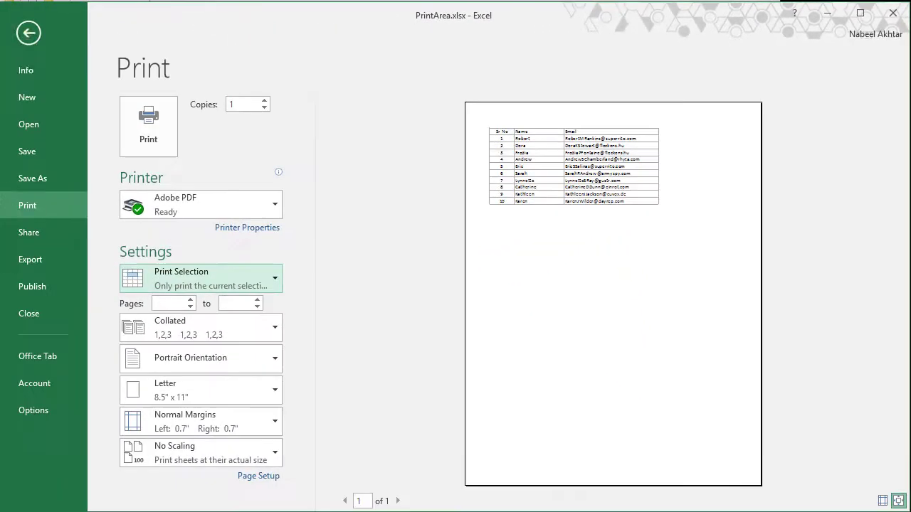
Select A1:C11 and choose Set Print Area under Page Layout > Print Area.
click(25, 30)
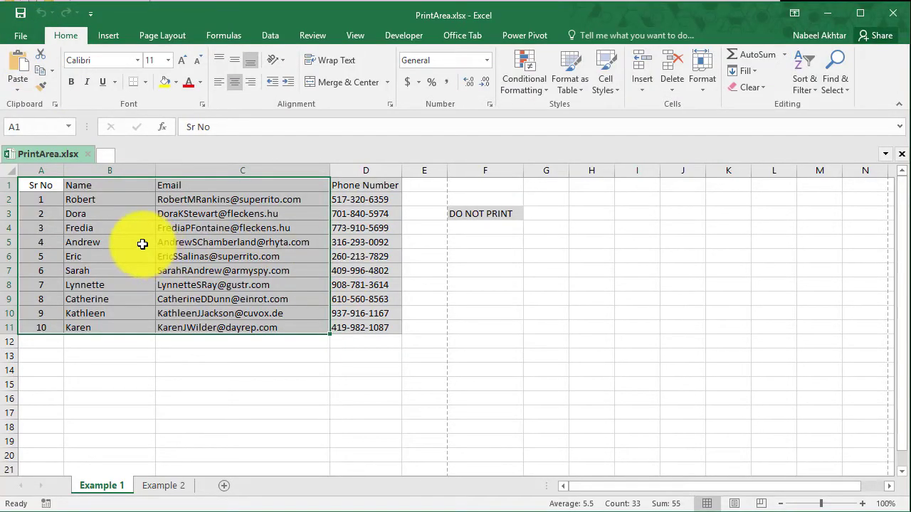
drag(32, 185, 326, 329)
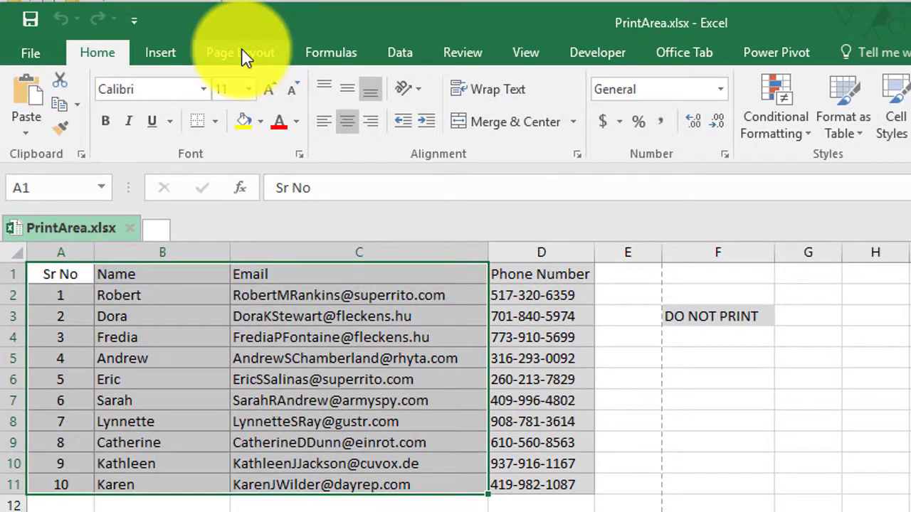
click(204, 45)
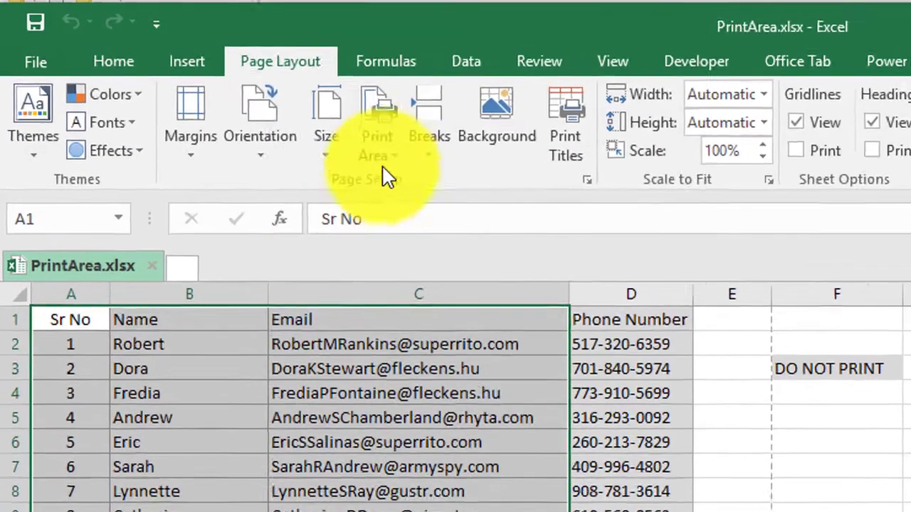
click(324, 125)
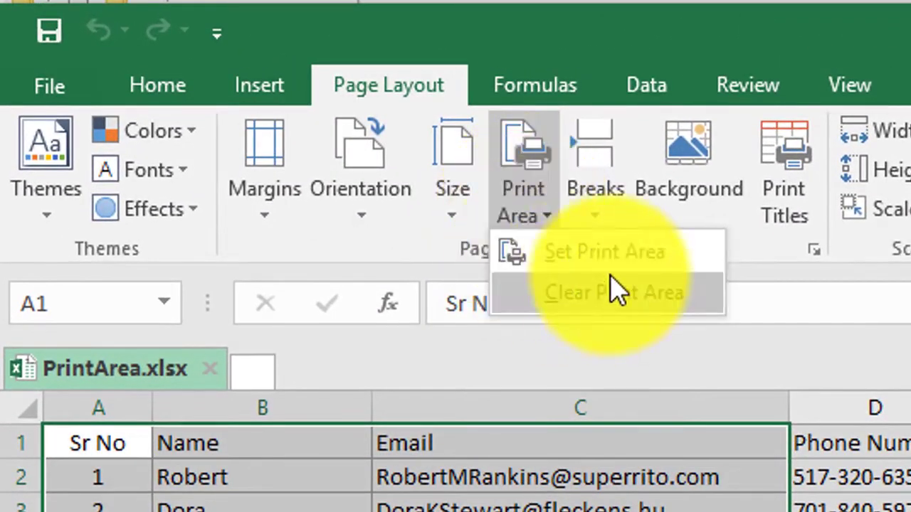
click(555, 252)
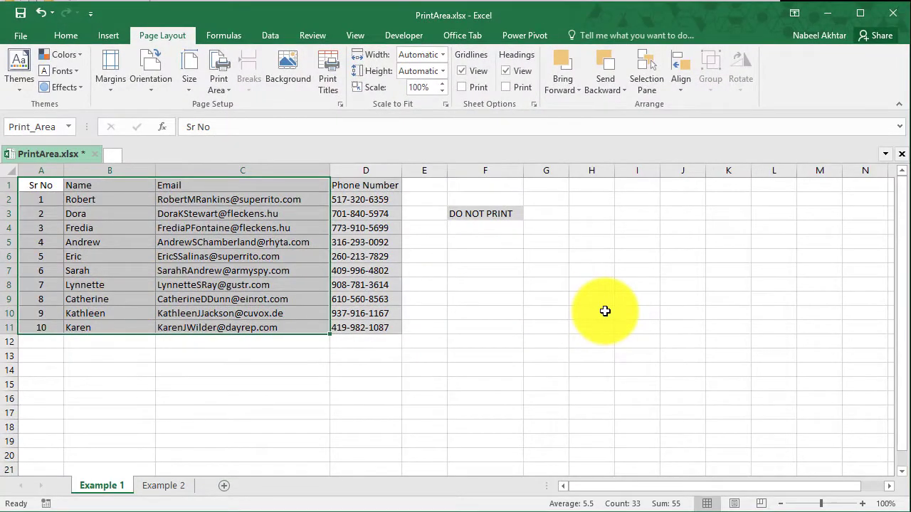
click(604, 311)
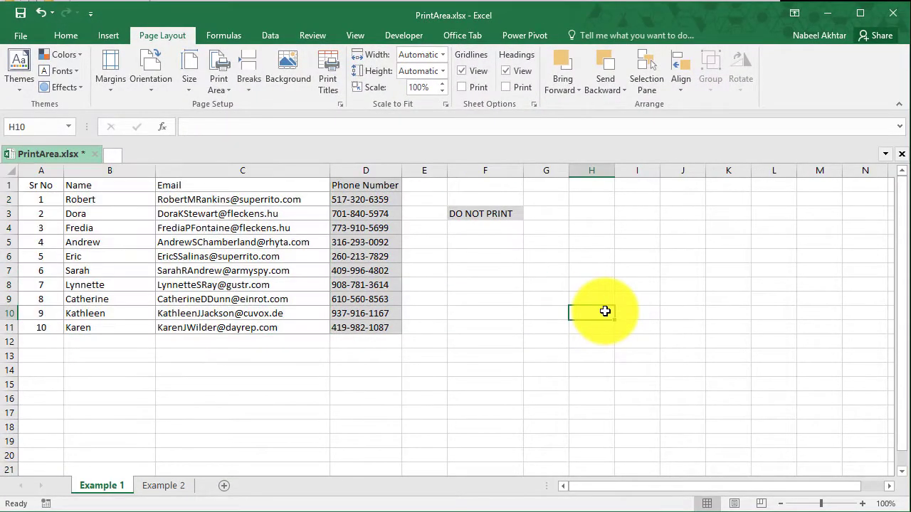
In File > Print, change Print Selection back to Print Active Sheets and check the preview.
click(20, 37)
click(37, 205)
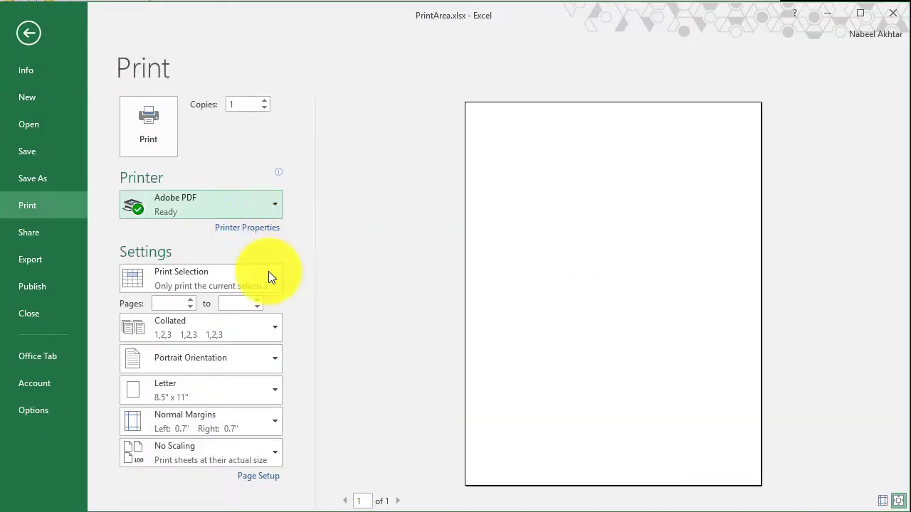
click(173, 284)
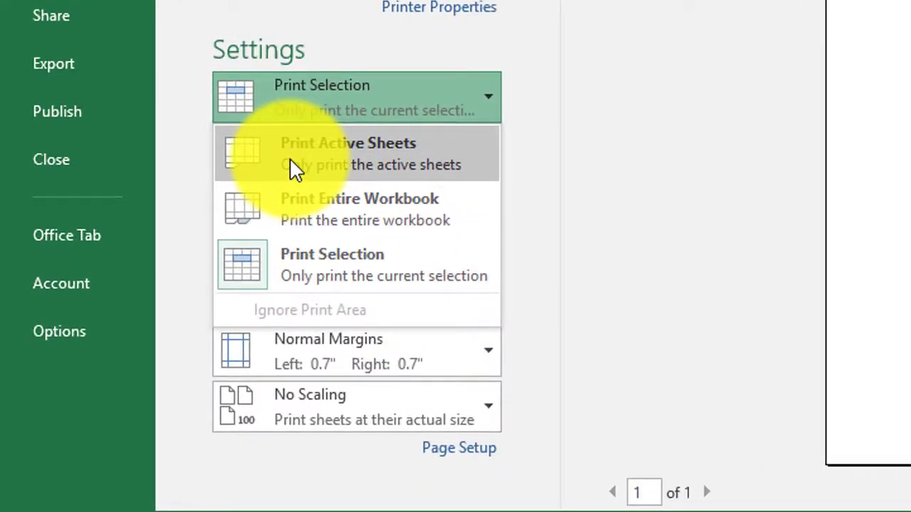
click(292, 165)
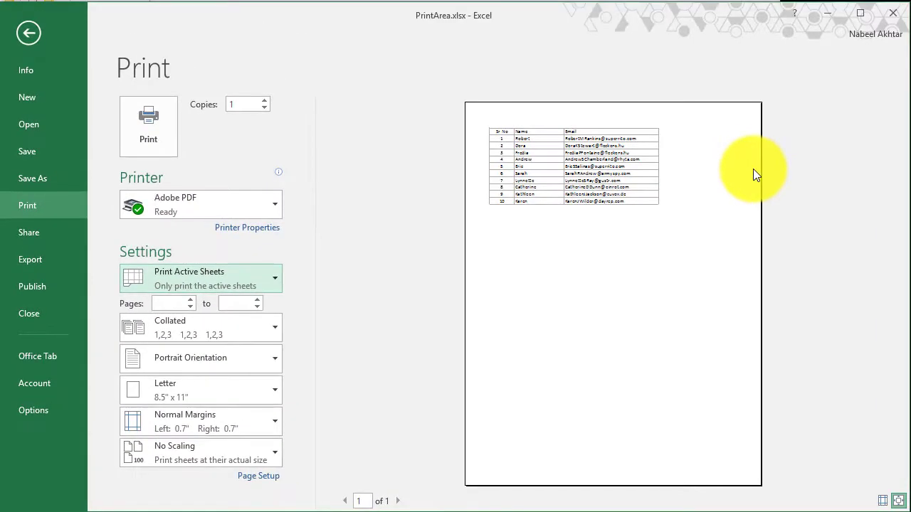
click(222, 284)
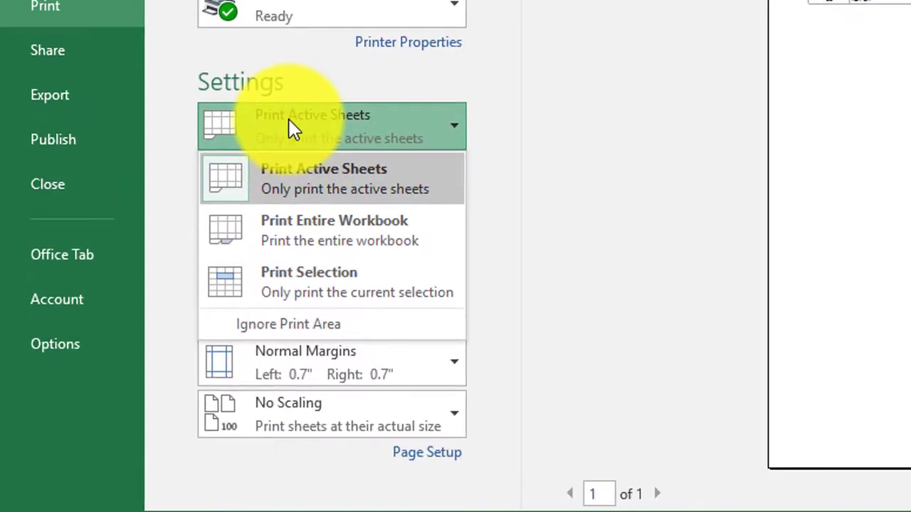
click(179, 271)
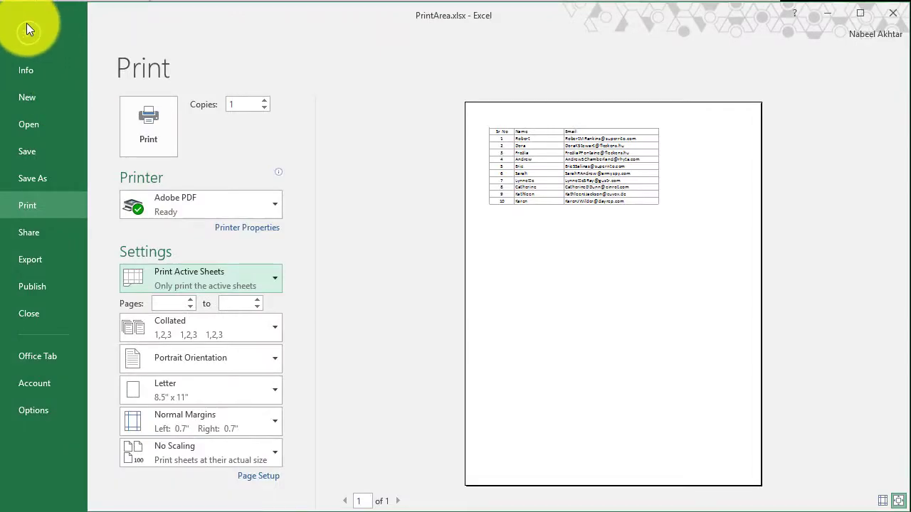
Select empty cell E13 and choose Clear Print Area under Page Layout > Print Area.
click(28, 30)
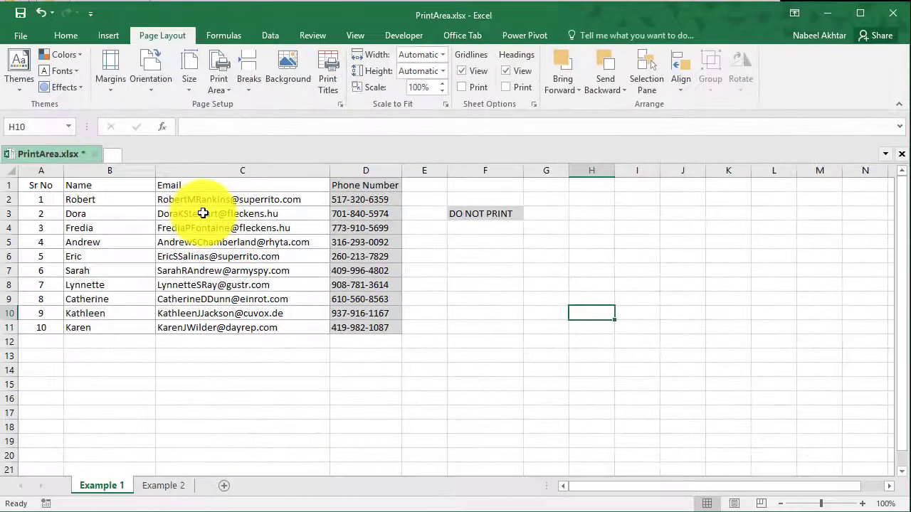
click(203, 212)
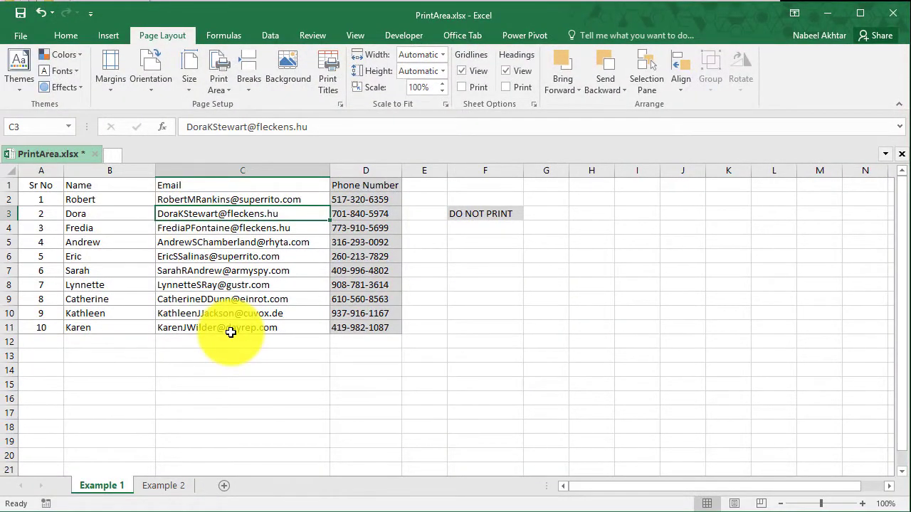
click(414, 351)
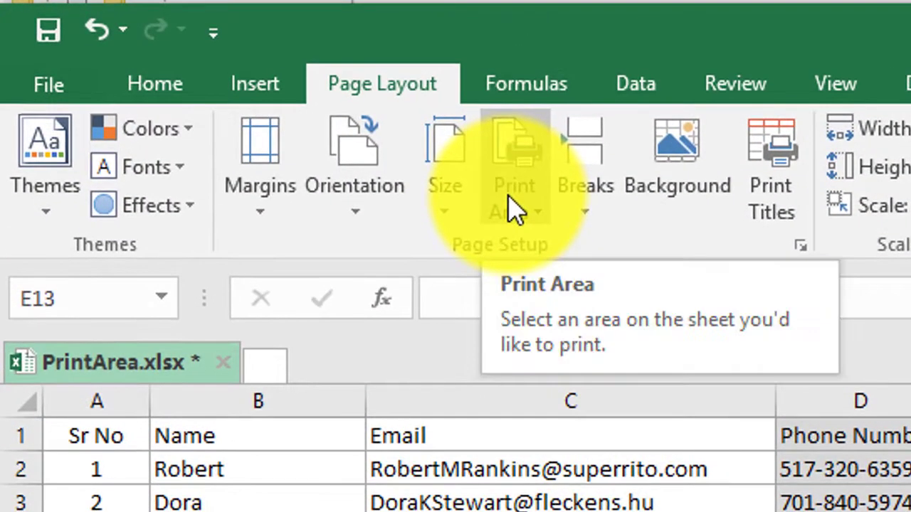
click(515, 208)
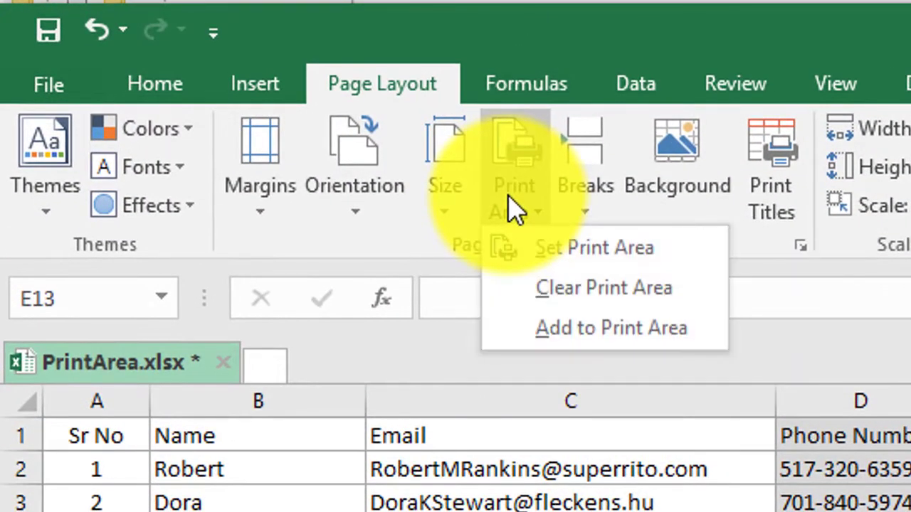
click(526, 288)
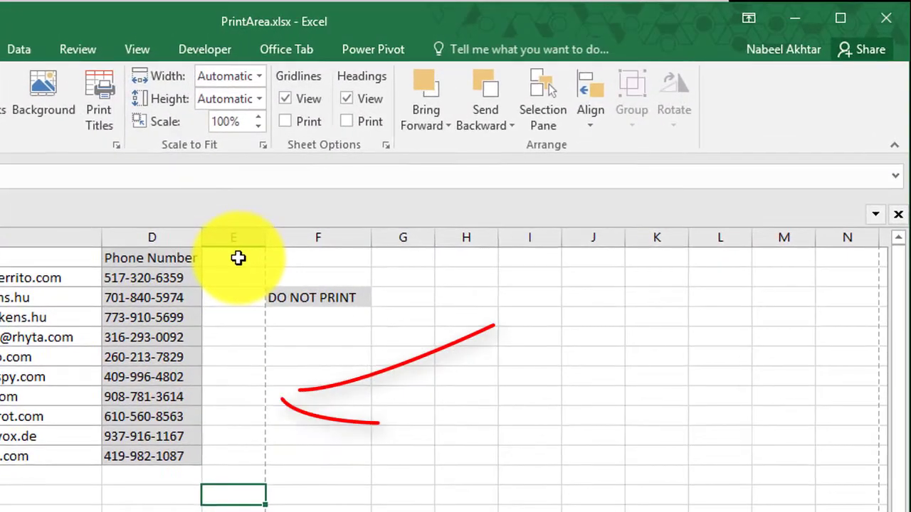
drag(238, 257, 234, 509)
click(235, 357)
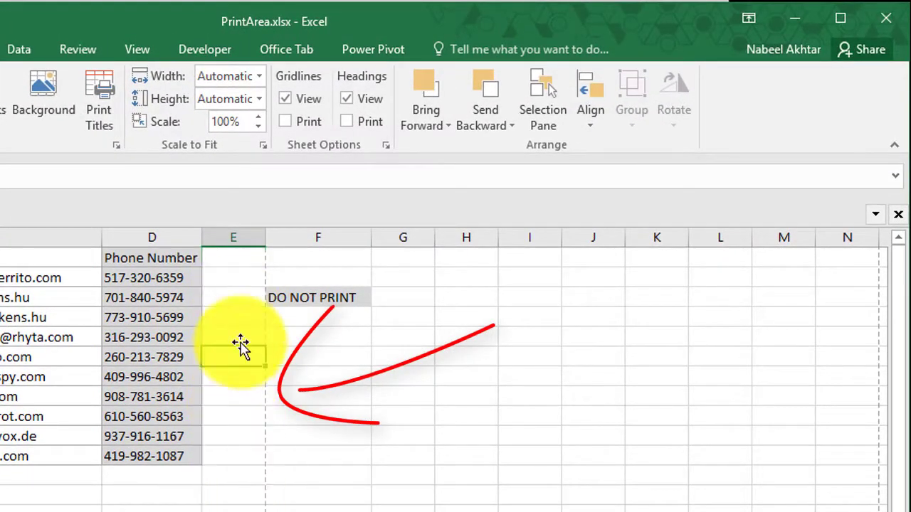
drag(251, 228, 356, 238)
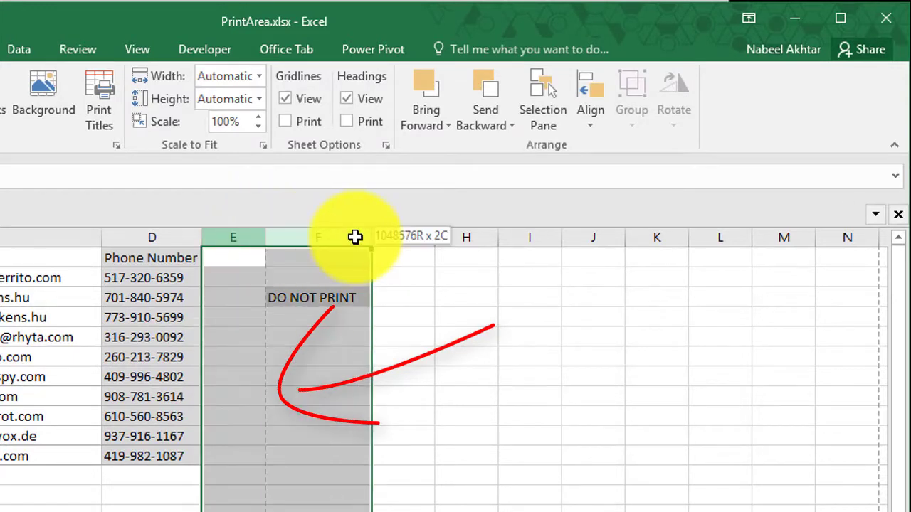
click(315, 397)
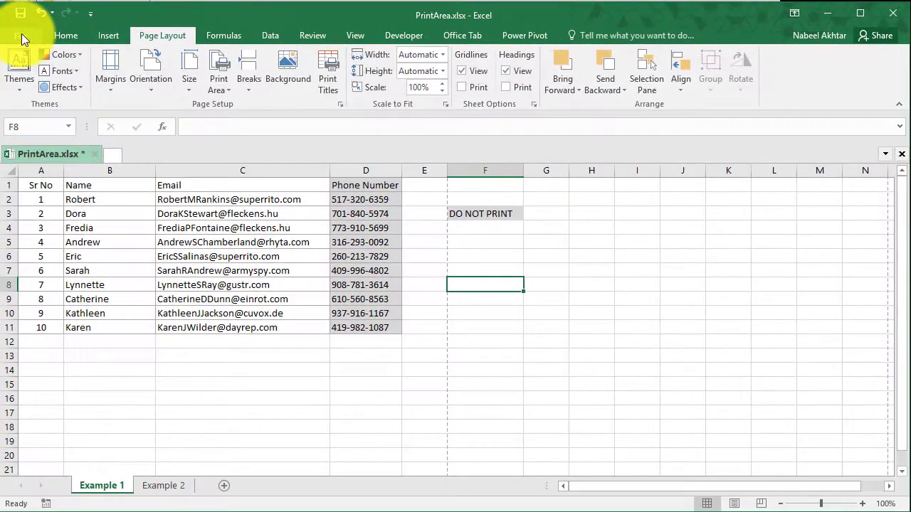
Uncheck Show page breaks in File > Options > Advanced and confirm with OK.
click(21, 33)
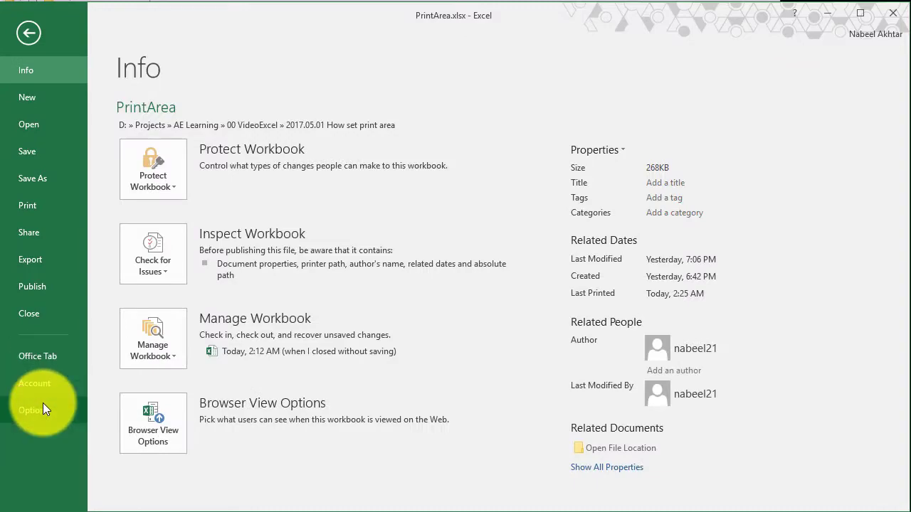
click(43, 406)
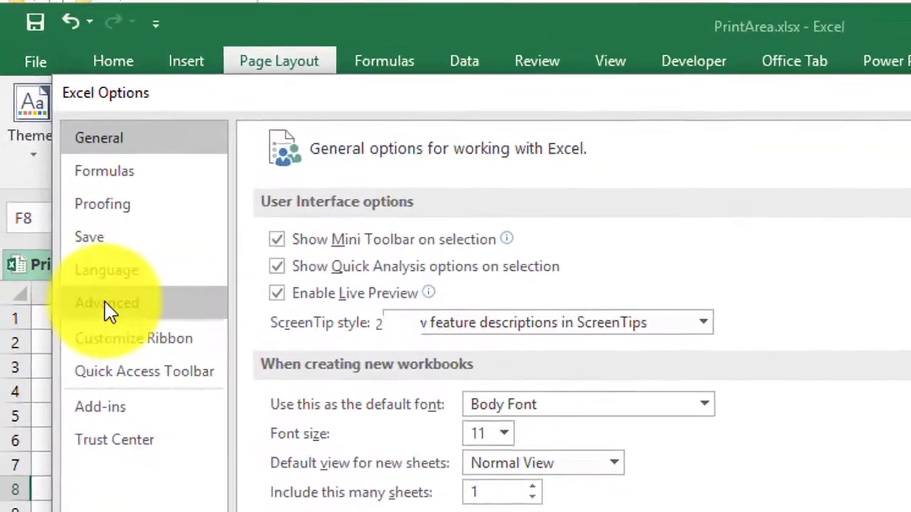
click(107, 304)
scroll(559, 498, down, 15)
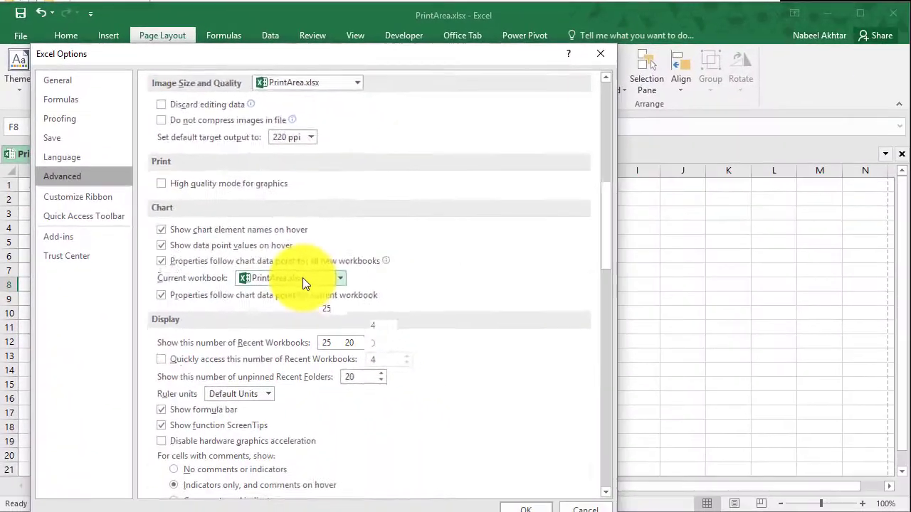
scroll(302, 283, down, 3)
scroll(303, 283, down, 2)
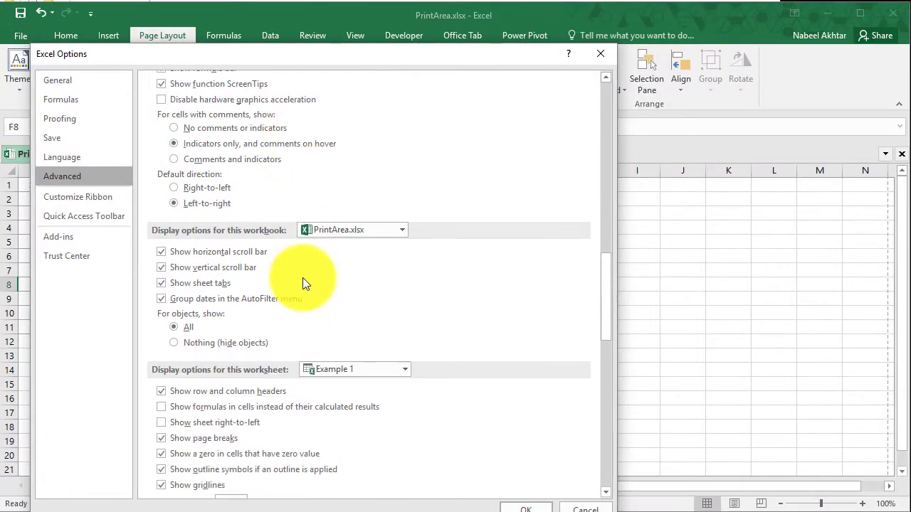
scroll(303, 283, down, 3)
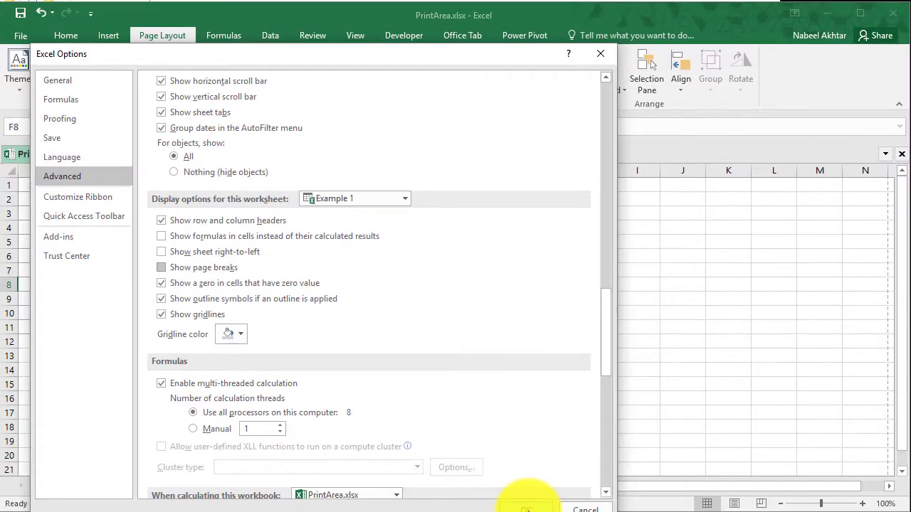
click(525, 509)
drag(420, 184, 492, 283)
click(484, 352)
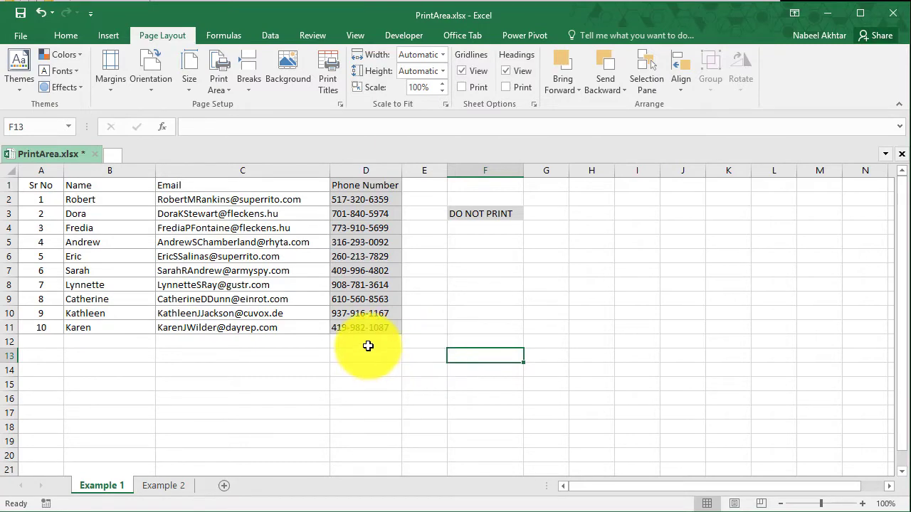
Go to the Example 2 sheet and select cell A1.
click(163, 486)
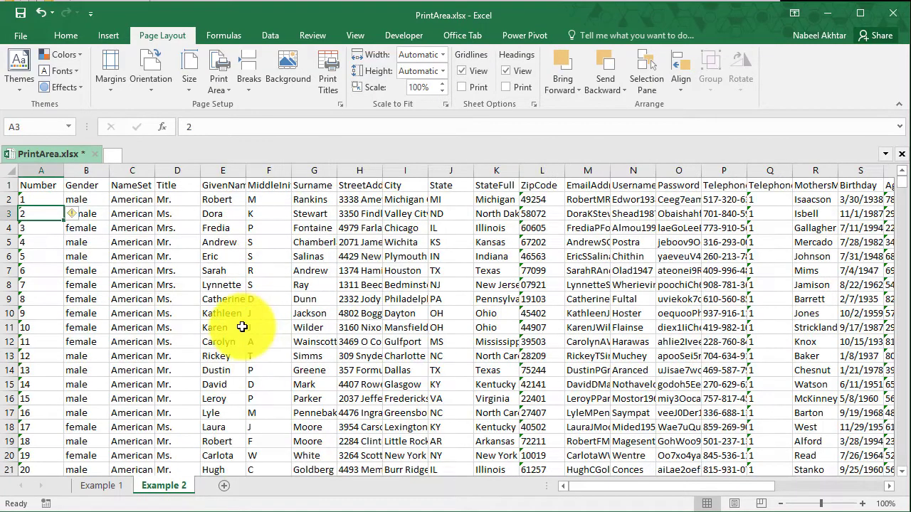
click(31, 186)
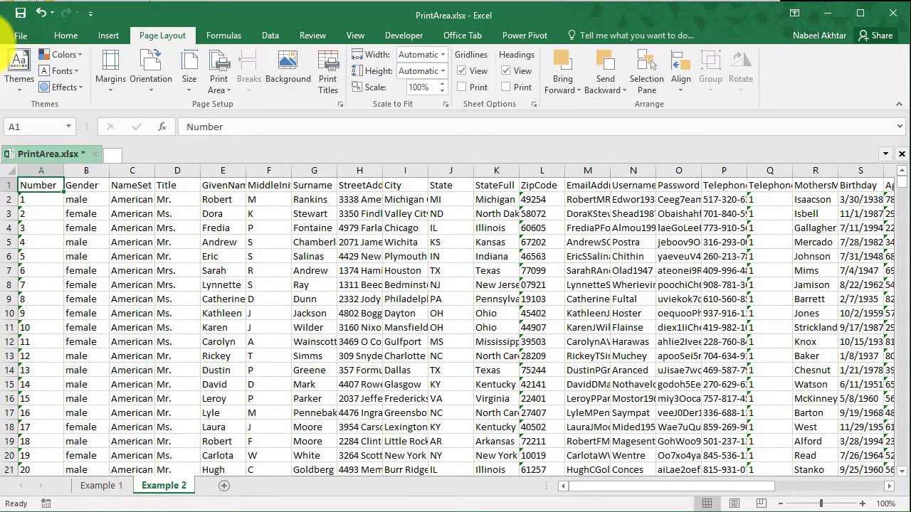
Open File > Print to preview the Example 2 table's first page.
click(21, 36)
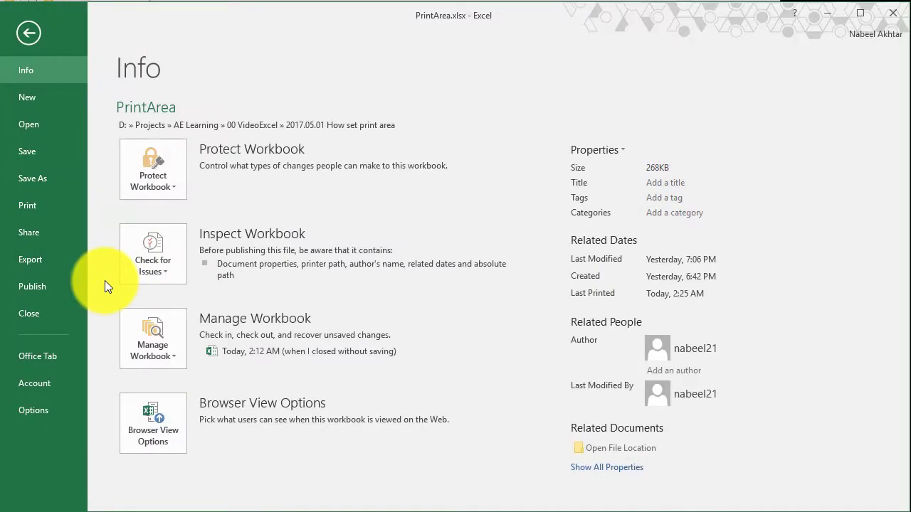
click(29, 205)
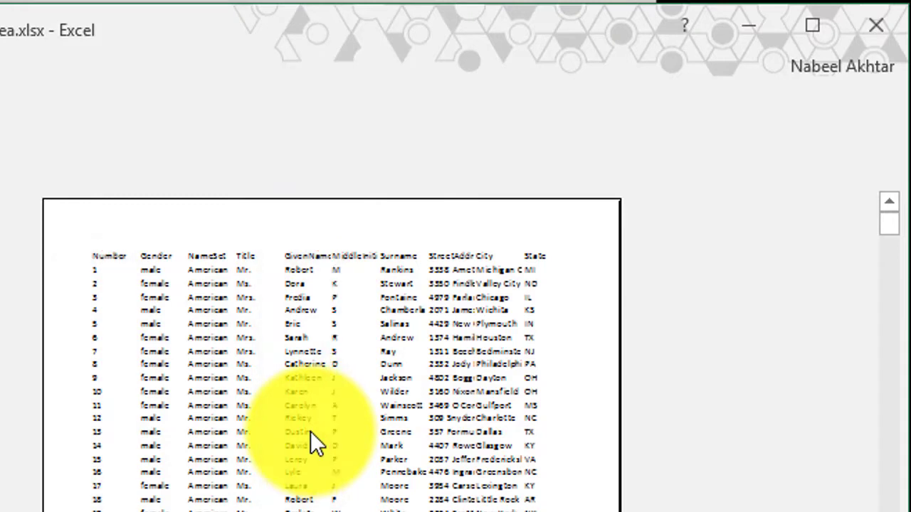
Page through the 66-page preview to confirm later pages lack the header row.
click(0, 511)
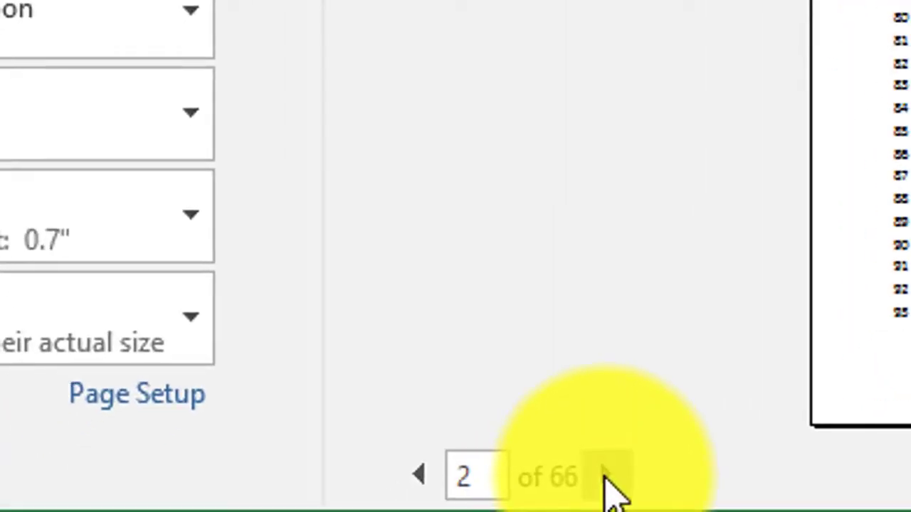
click(607, 477)
click(606, 476)
click(606, 477)
click(606, 477)
click(606, 477)
click(606, 477)
click(607, 476)
click(606, 477)
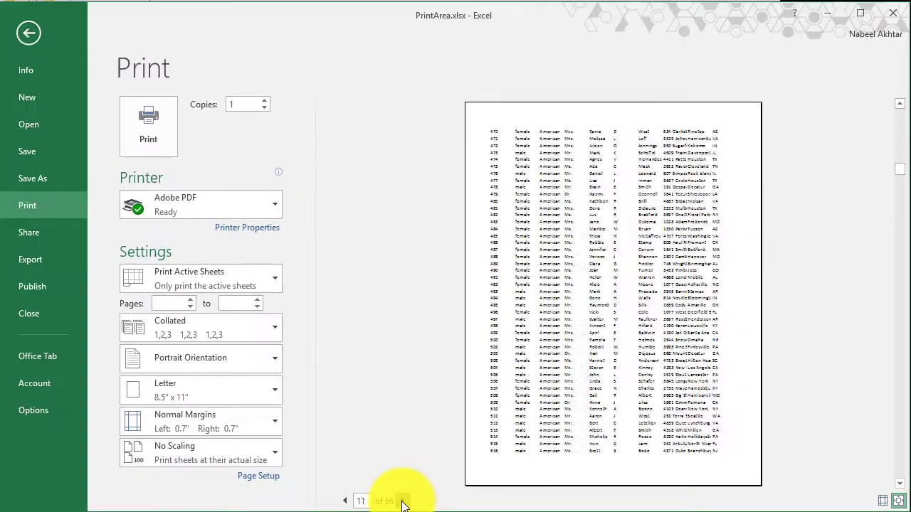
click(402, 502)
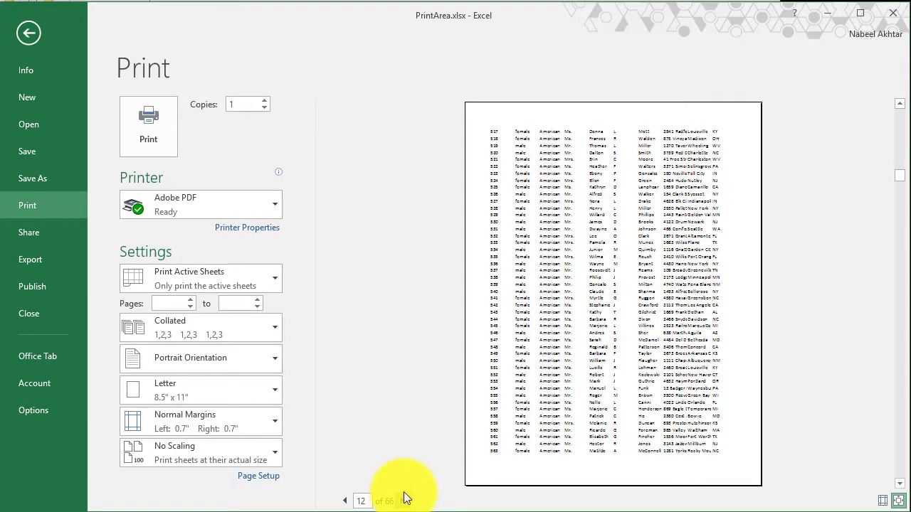
scroll(495, 193, down, 10)
scroll(491, 179, down, 1)
scroll(494, 180, up, 2)
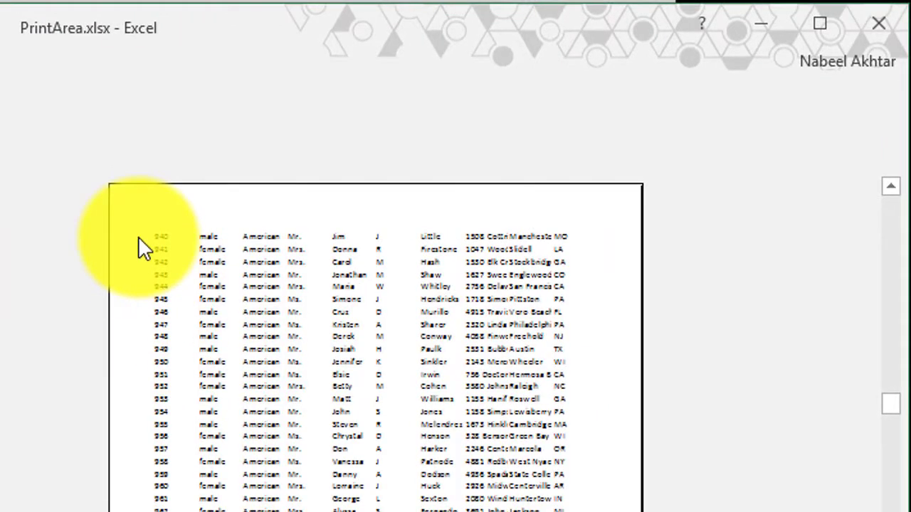
scroll(203, 499, down, 1)
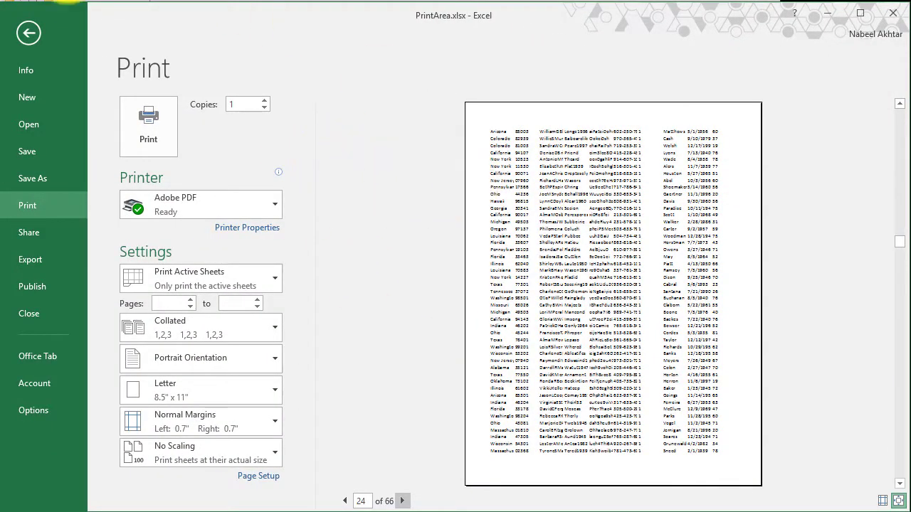
Leave the preview and return to cell A1 on the Example 2 sheet.
click(37, 30)
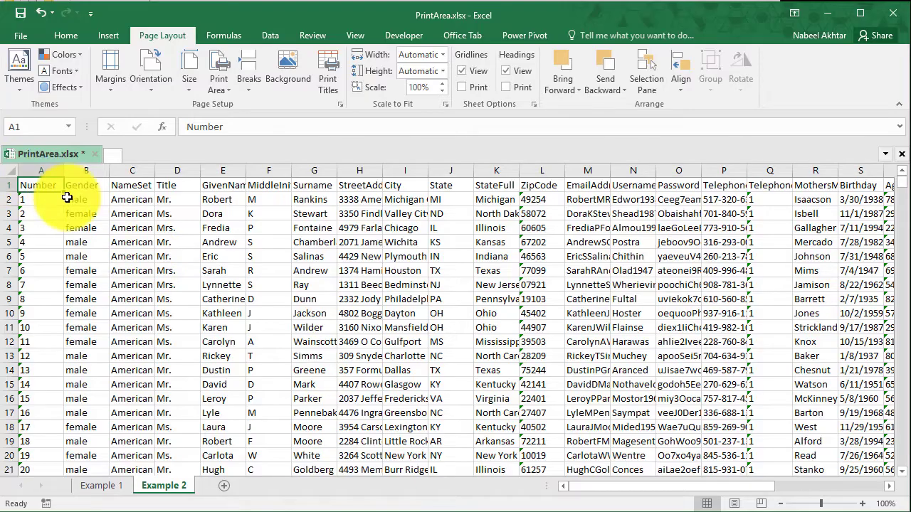
drag(47, 186, 366, 325)
click(131, 225)
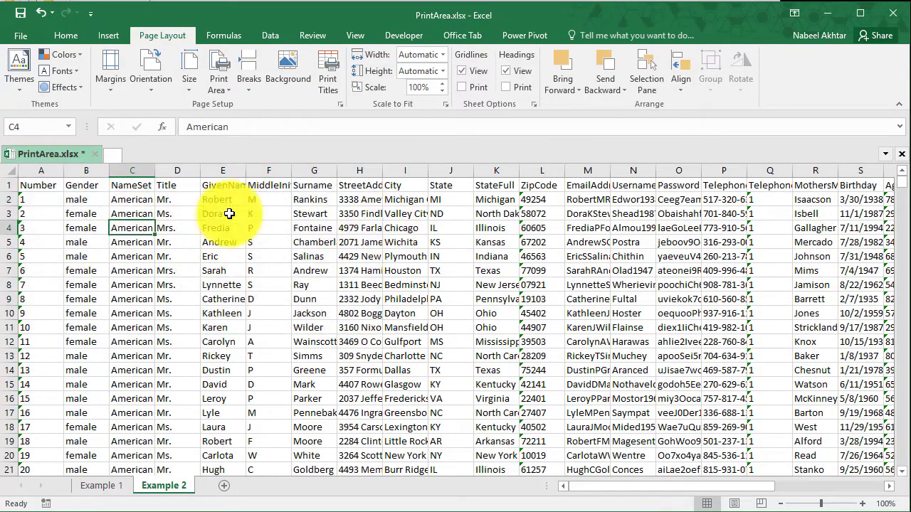
click(41, 186)
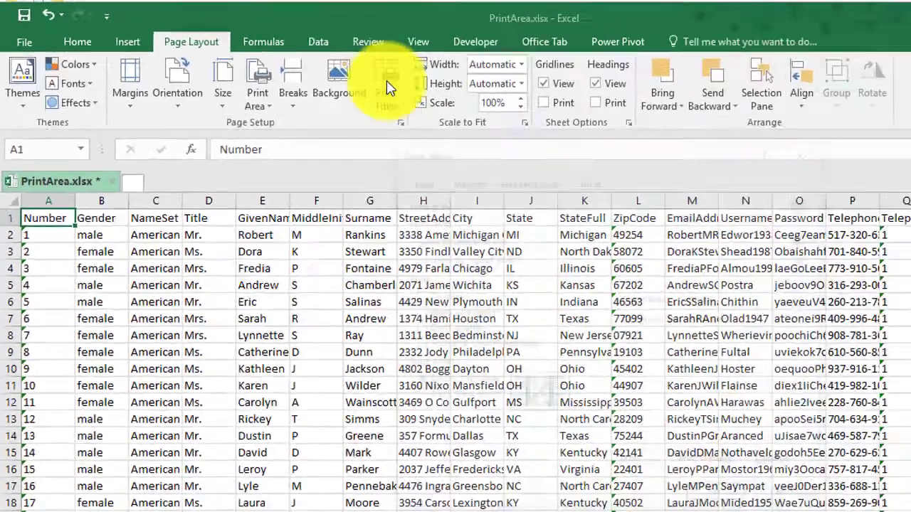
In Page Layout > Print Titles, set row 1 ($1:$1) as the rows to repeat at top.
click(587, 104)
drag(434, 129, 348, 124)
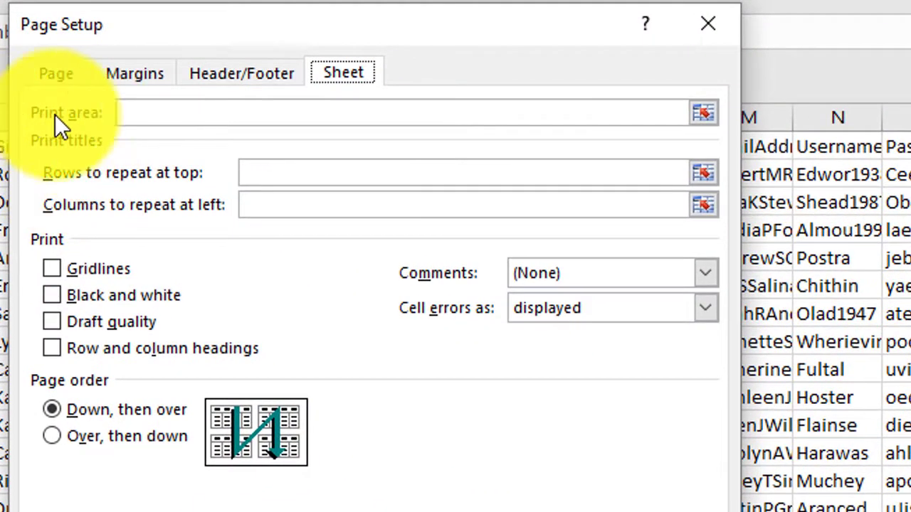
click(638, 115)
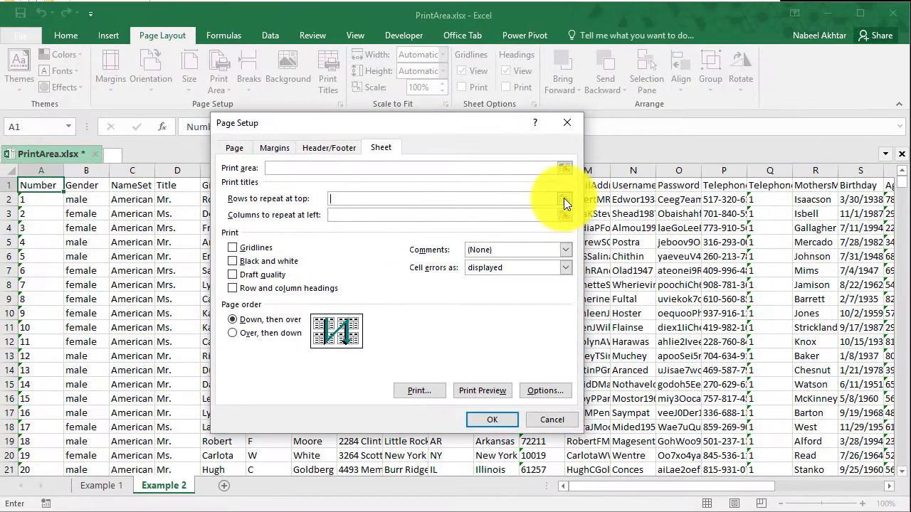
click(687, 175)
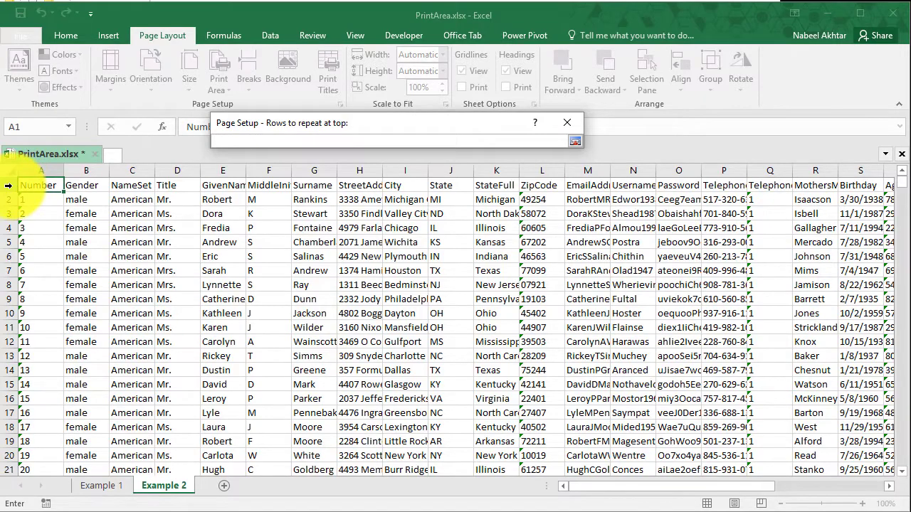
click(9, 185)
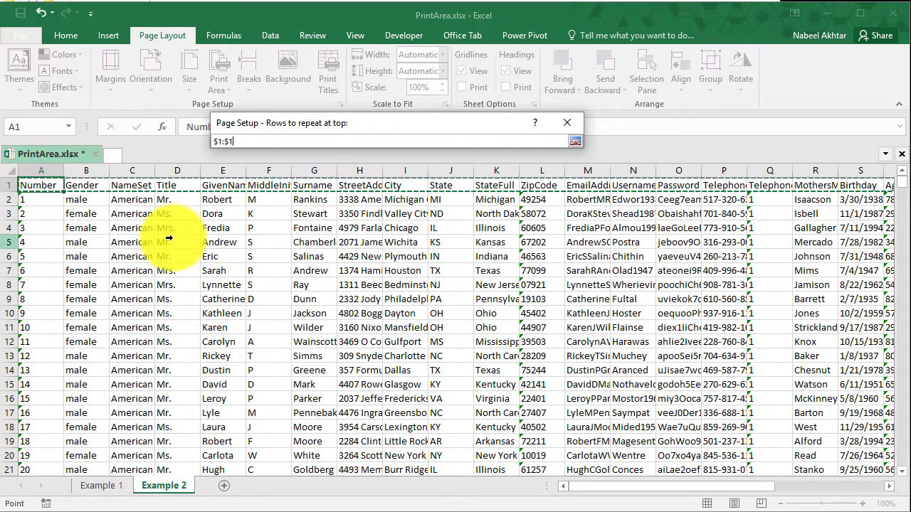
Pick columns A and E on the sheet, giving $A:$A,$E:$E as columns to repeat at left.
click(575, 141)
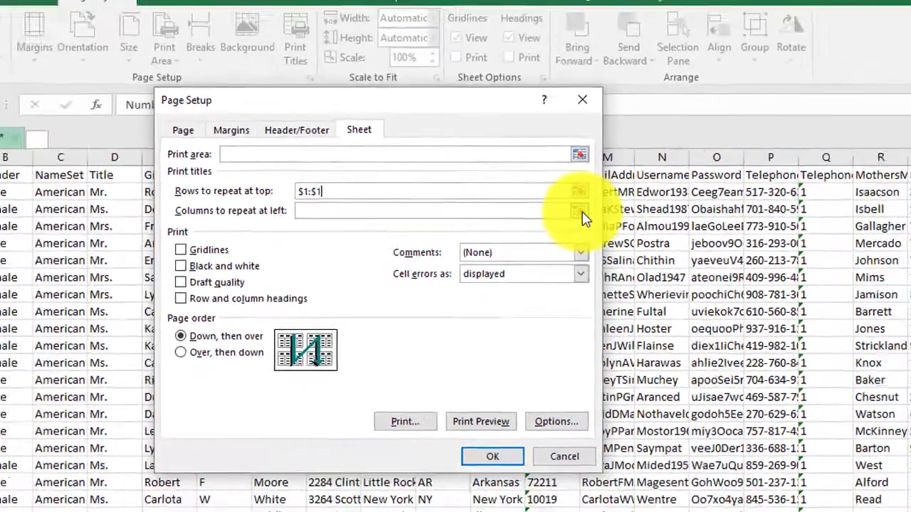
click(620, 199)
click(48, 189)
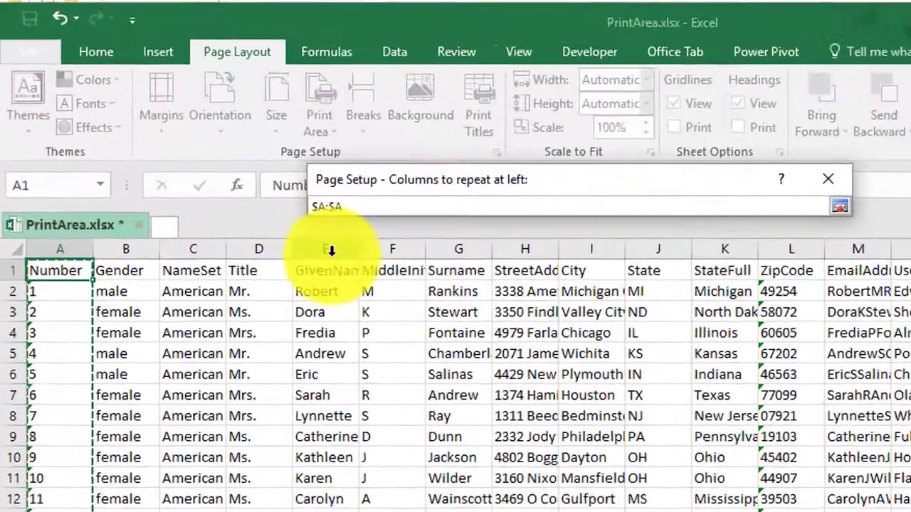
ctrl+click(226, 171)
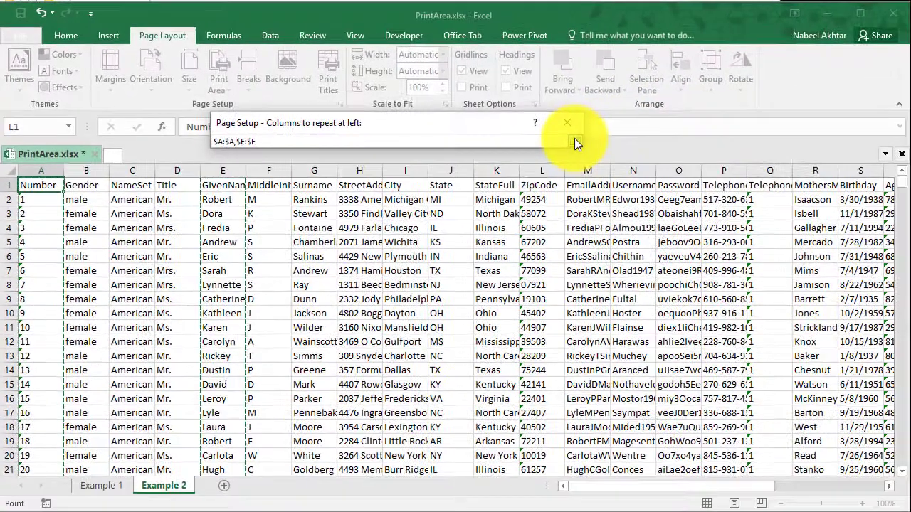
click(898, 221)
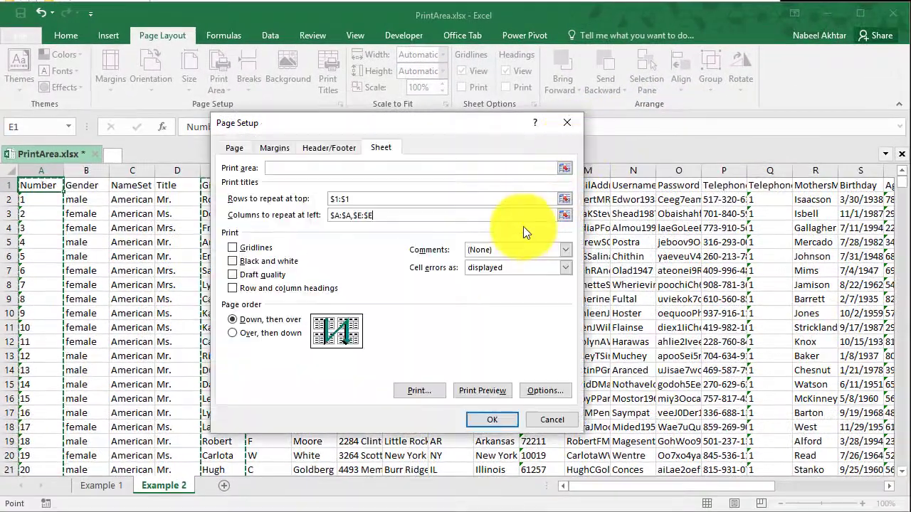
Dismiss the 'Print titles must be contiguous' error for columns A and E and close Page Setup.
click(489, 421)
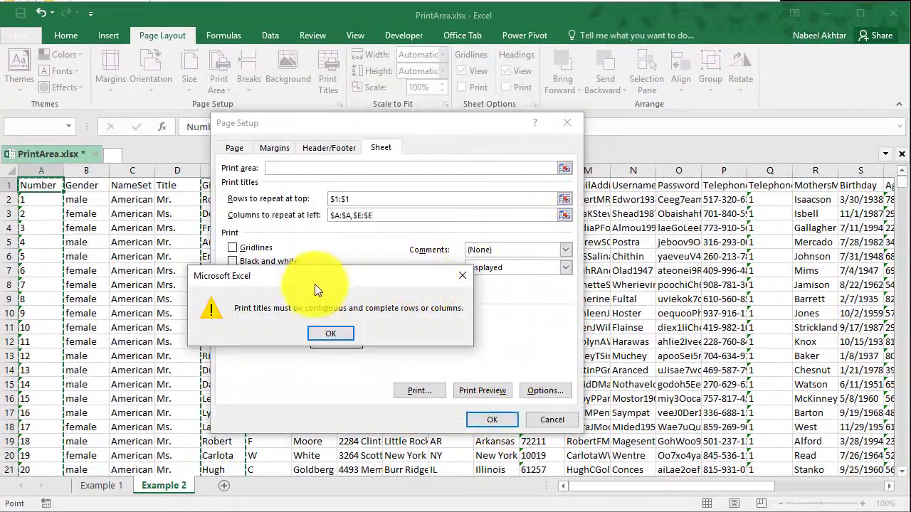
click(321, 338)
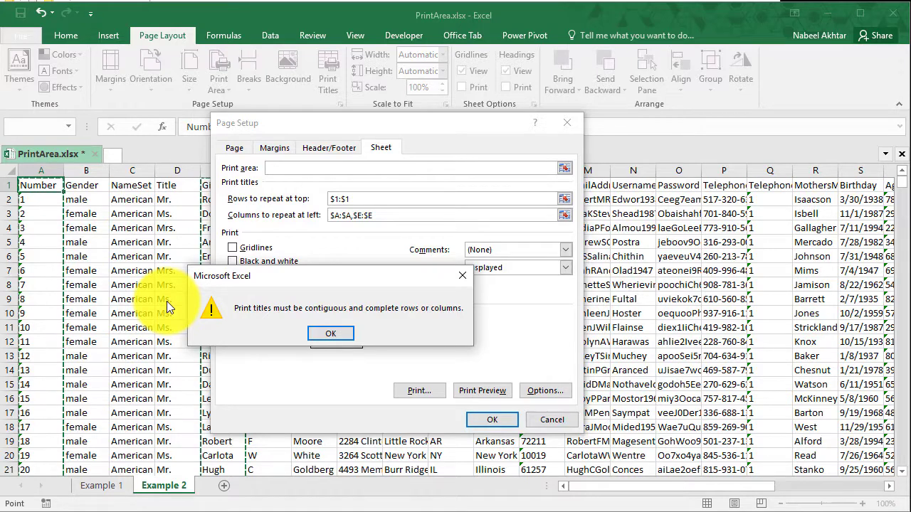
click(327, 335)
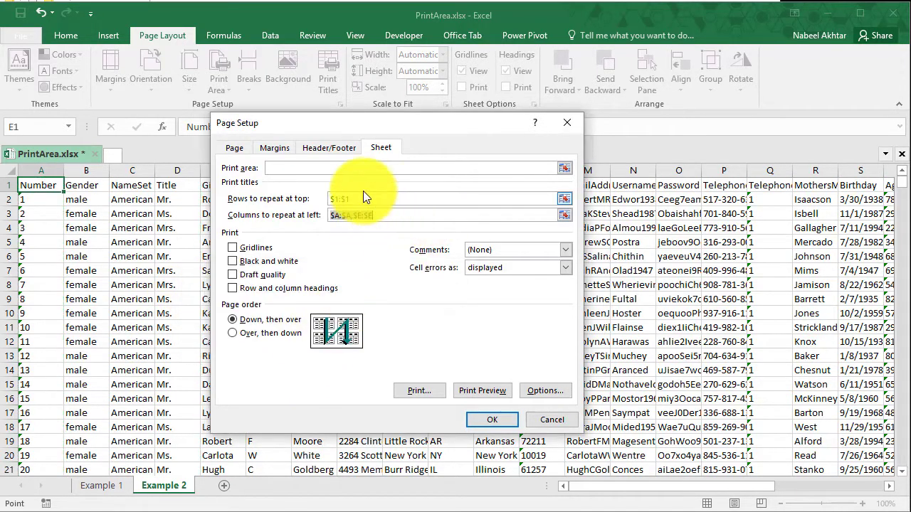
key(End)
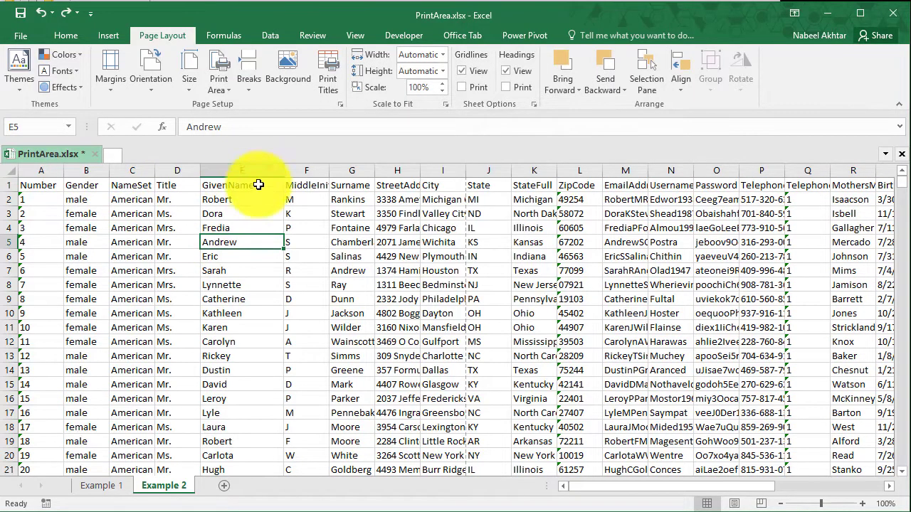
Move the GivenName column from E to B, directly beside Number, then return to A1.
click(234, 170)
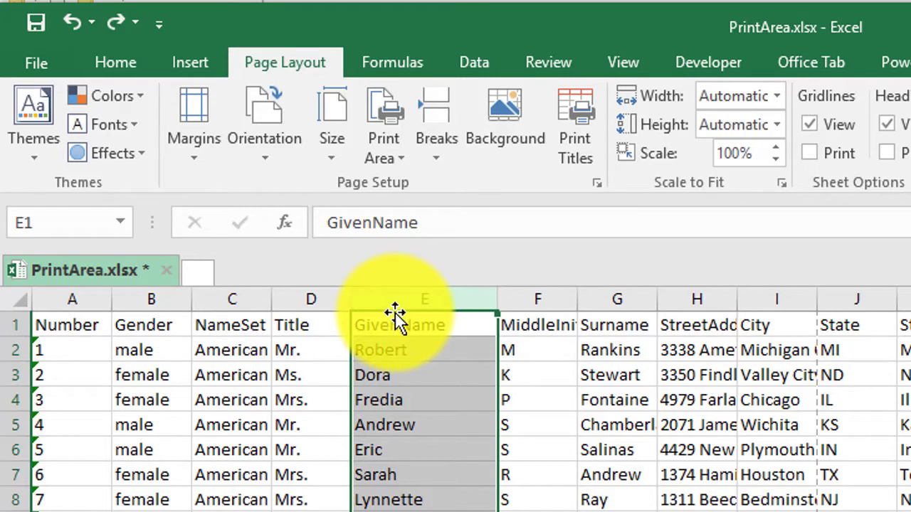
drag(396, 313, 114, 313)
drag(157, 375, 157, 395)
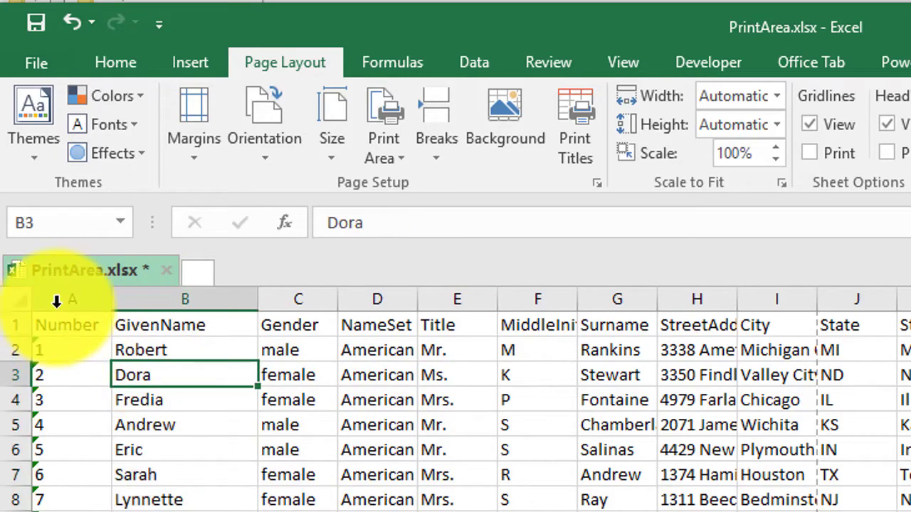
drag(32, 301, 150, 302)
click(91, 325)
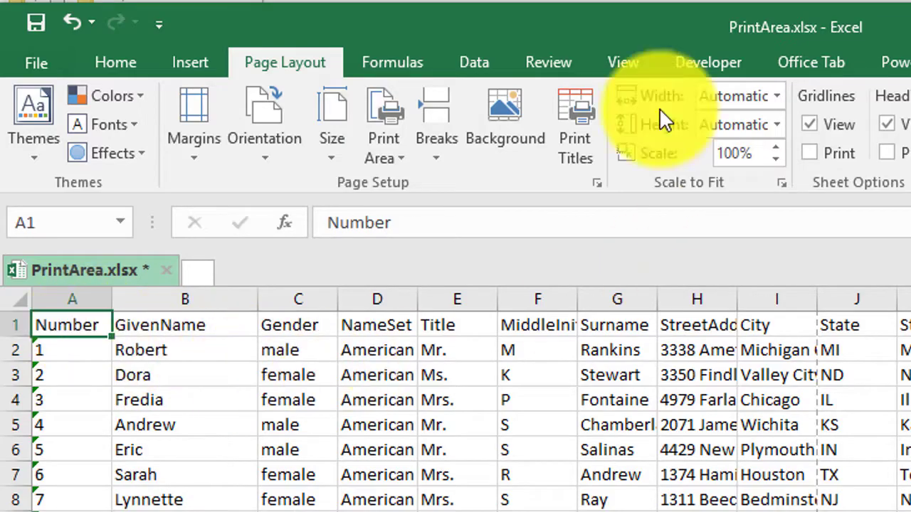
Set print titles: rows $1:$1 repeat at top and columns $A:$B repeat at left.
click(572, 121)
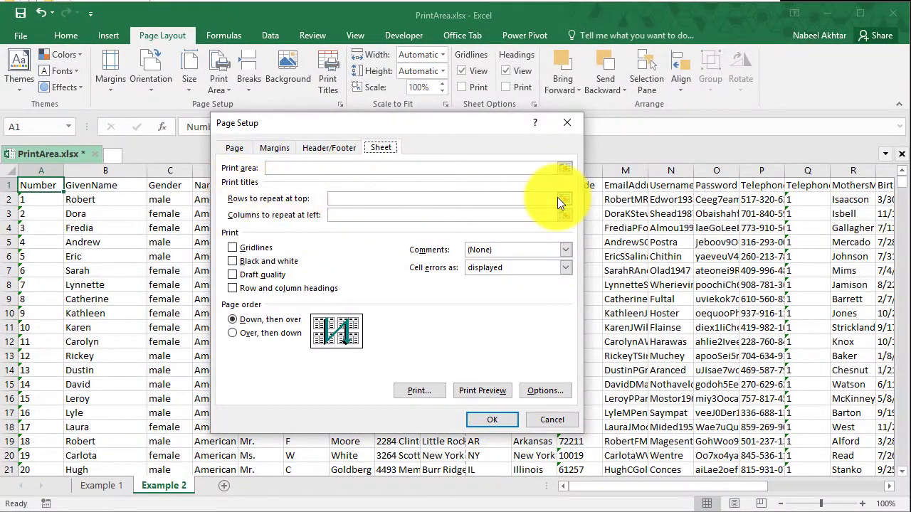
click(573, 201)
click(11, 185)
click(575, 141)
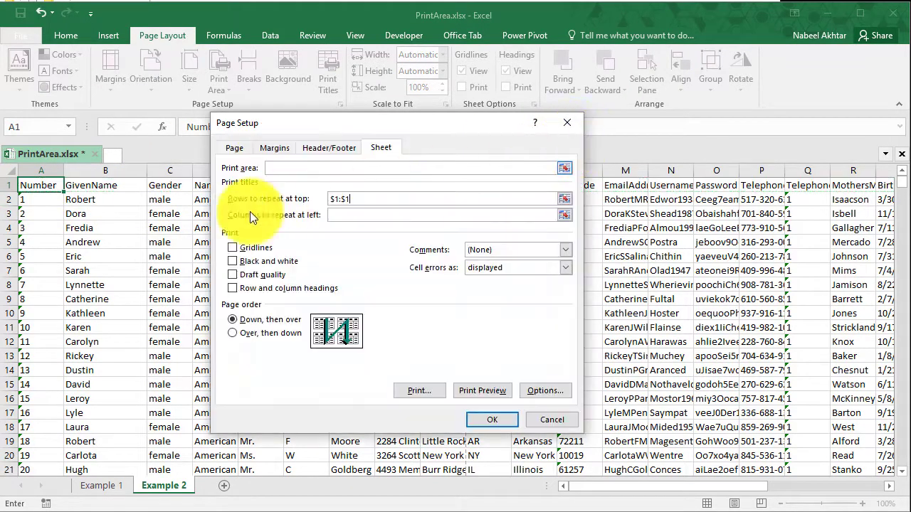
click(566, 215)
drag(33, 175, 105, 171)
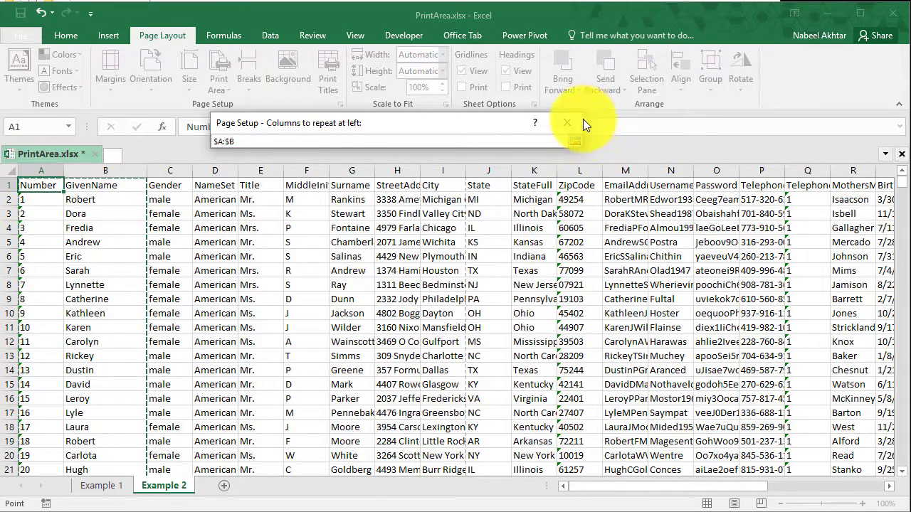
click(575, 142)
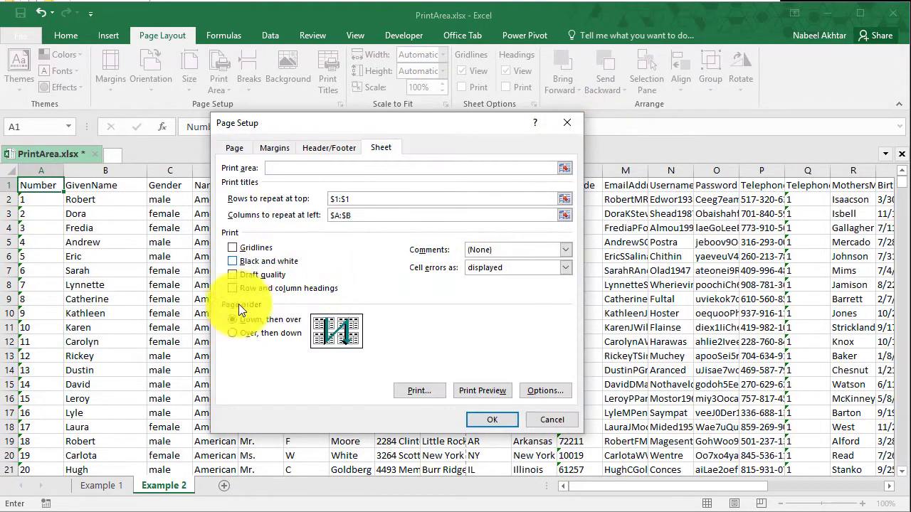
click(496, 419)
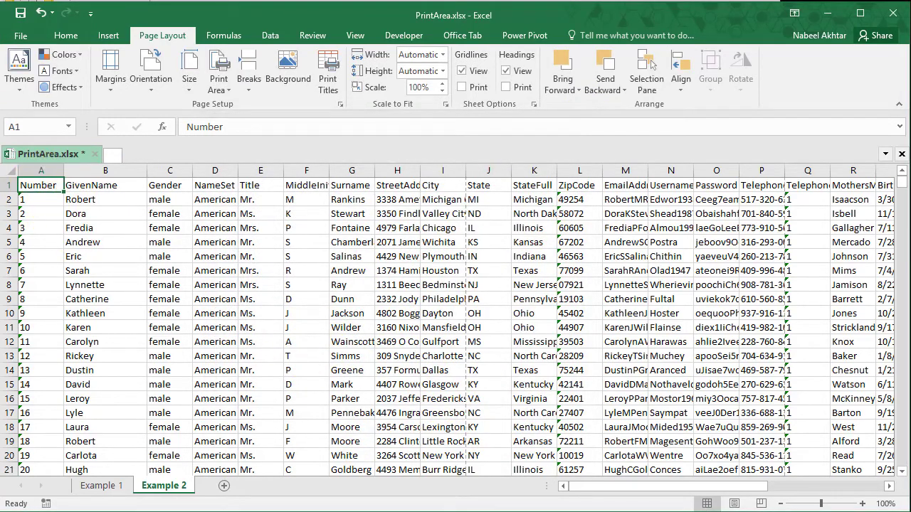
Open the print preview and page through it to check the header row tops every page.
click(21, 36)
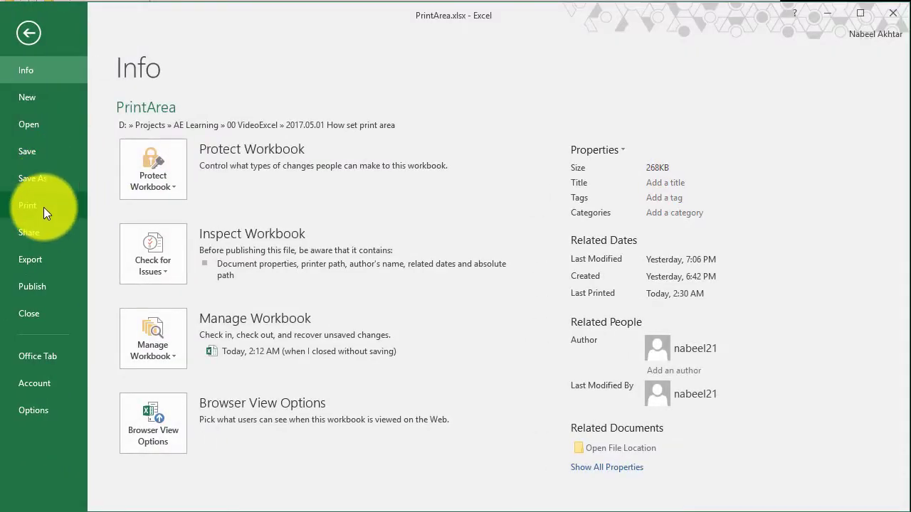
click(43, 208)
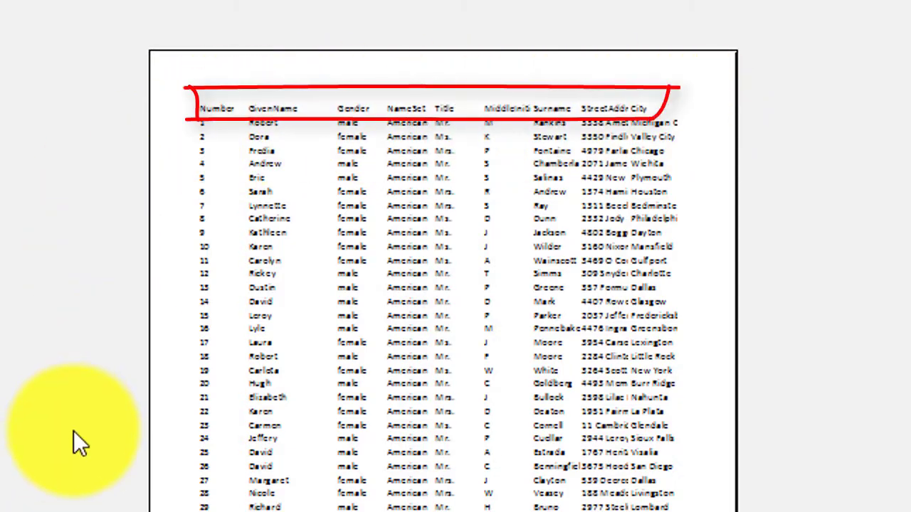
scroll(73, 430, down, 1)
scroll(37, 368, down, 7)
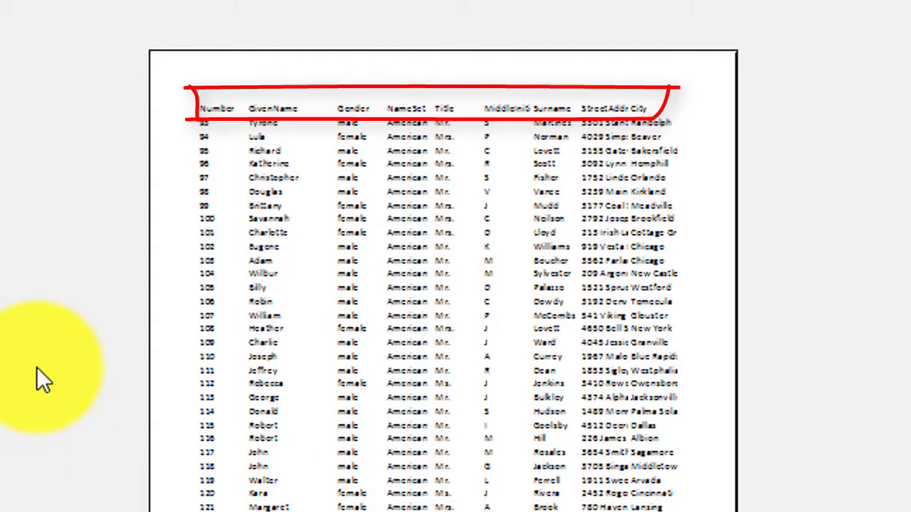
scroll(36, 368, down, 2)
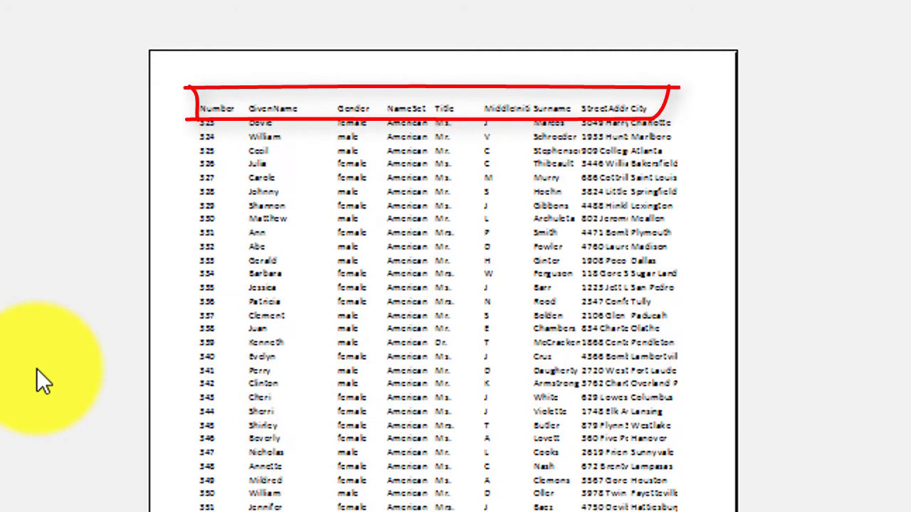
scroll(42, 381, down, 2)
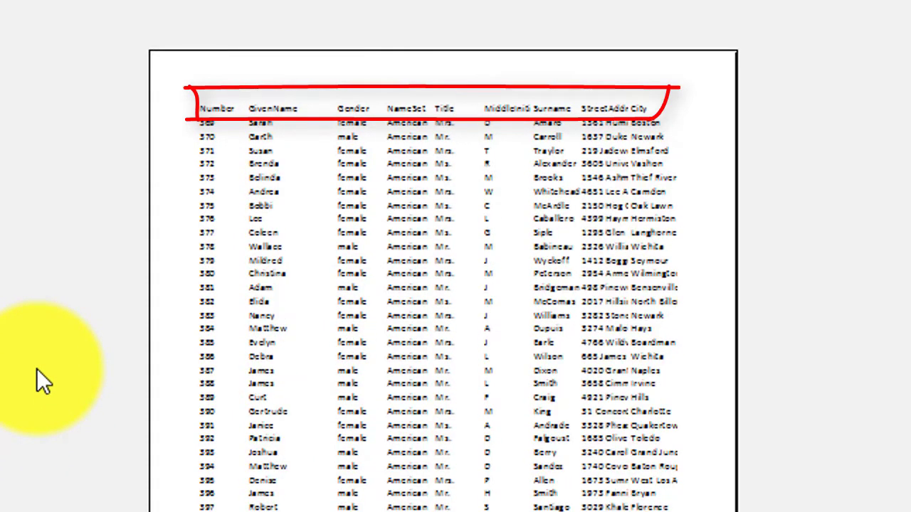
scroll(36, 368, down, 6)
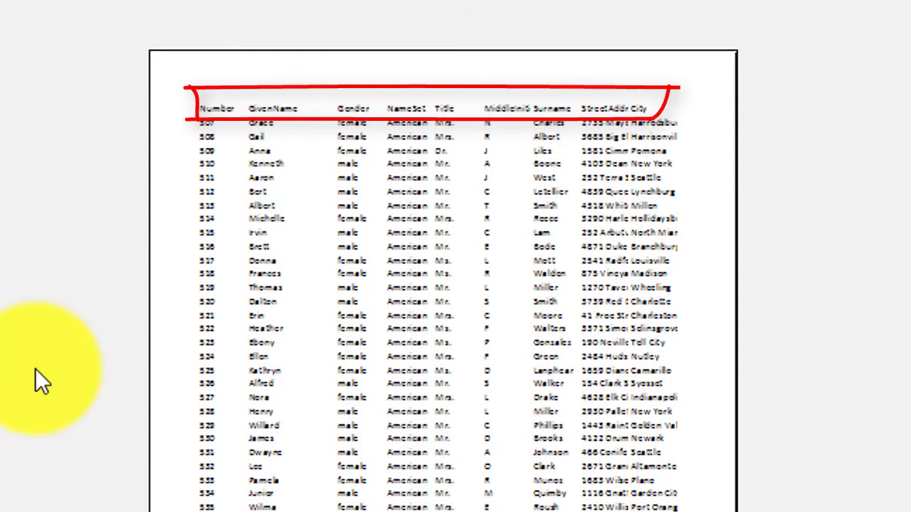
scroll(35, 368, down, 15)
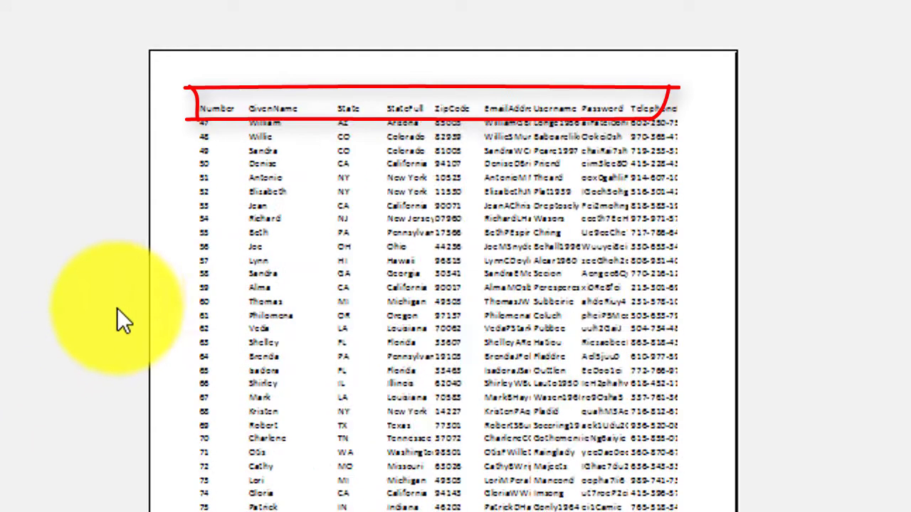
scroll(115, 291, down, 20)
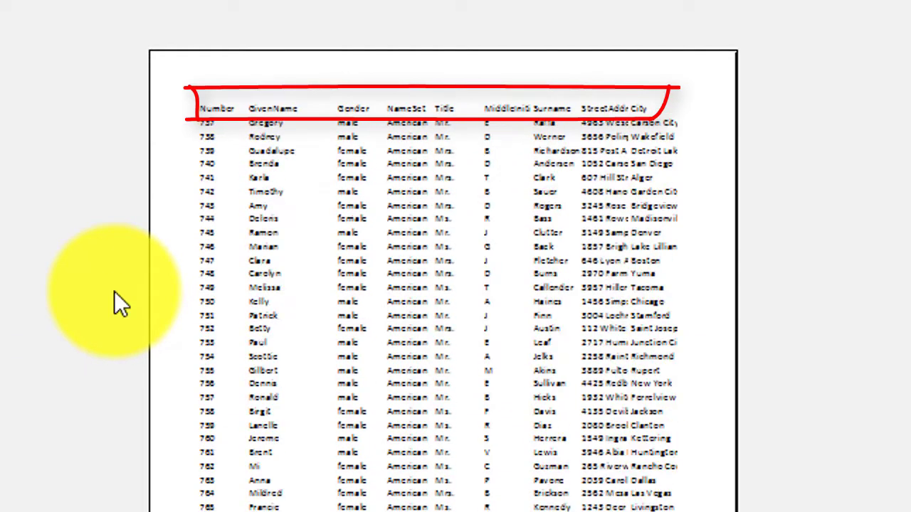
scroll(114, 291, up, 11)
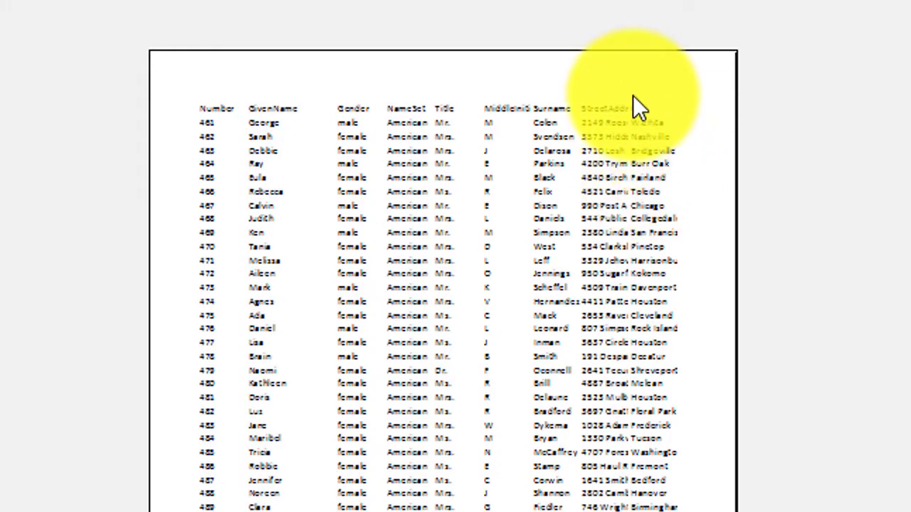
Scroll through the remaining preview pages to confirm Number and GivenName repeat at left.
scroll(500, 345, down, 10)
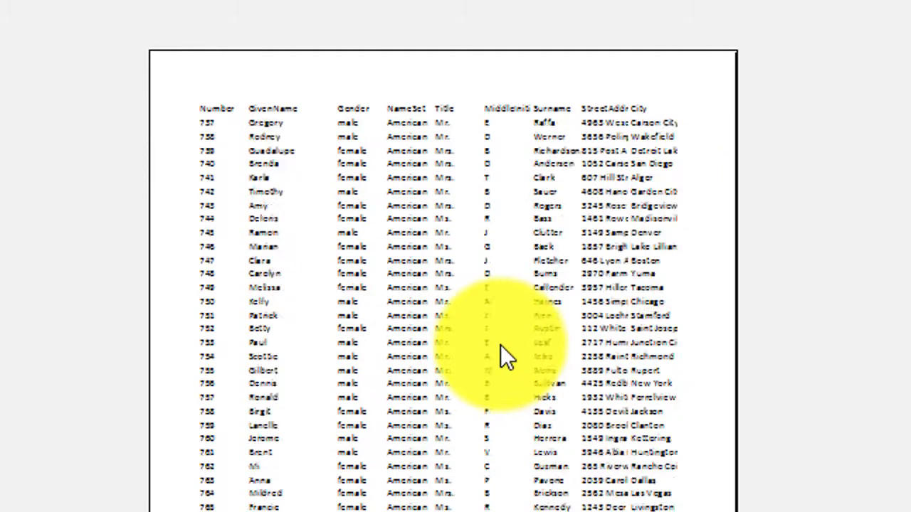
scroll(500, 345, down, 15)
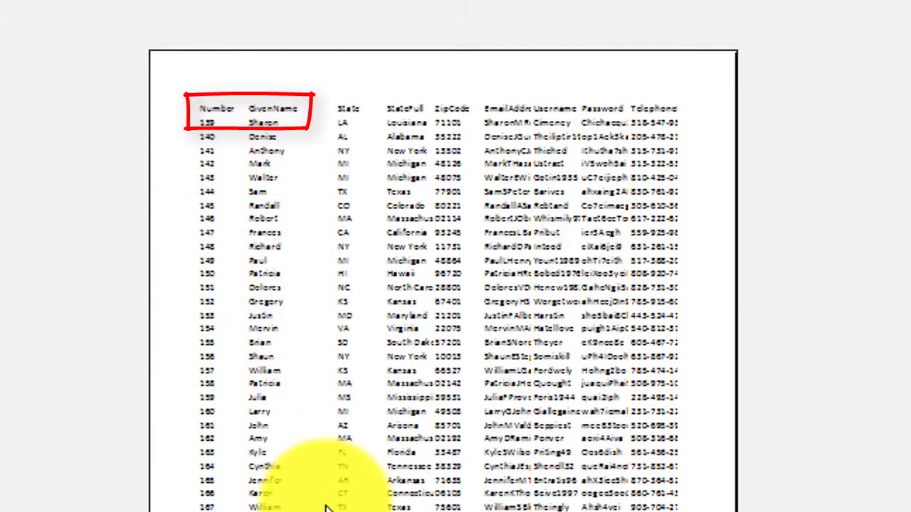
scroll(249, 391, down, 13)
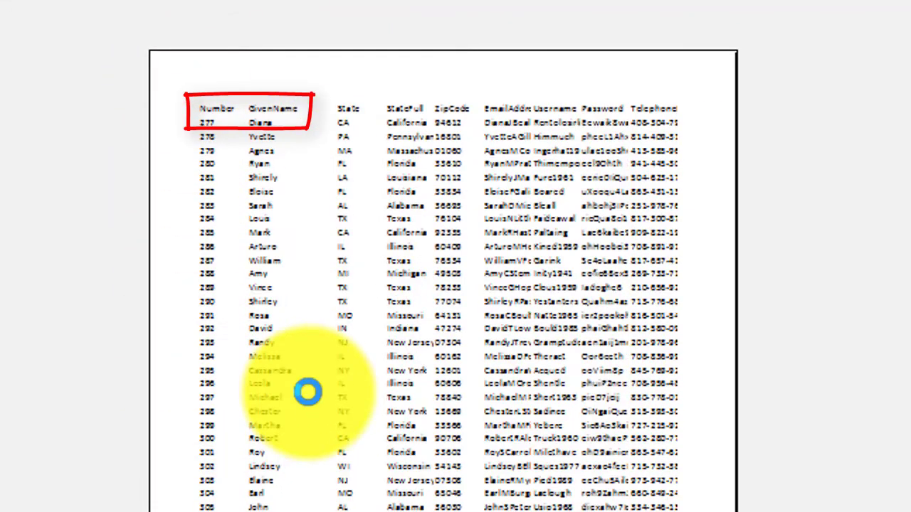
scroll(306, 388, down, 20)
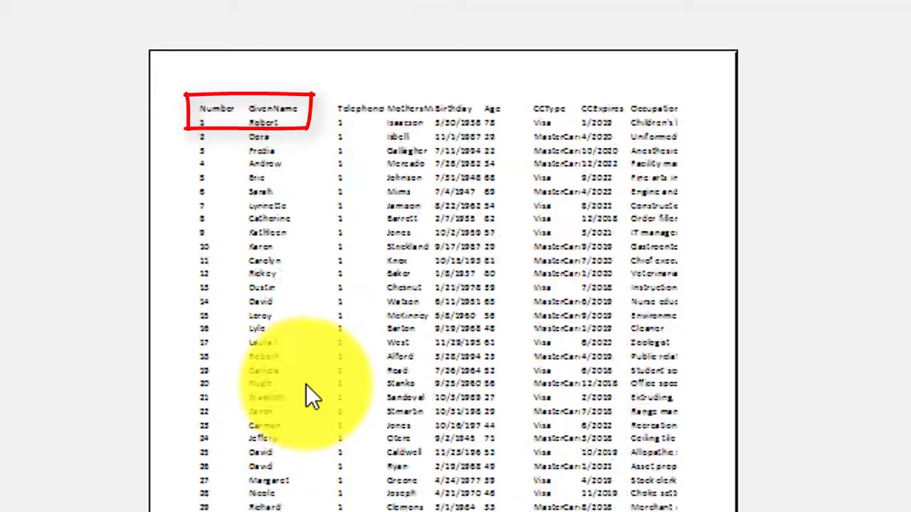
scroll(306, 384, down, 10)
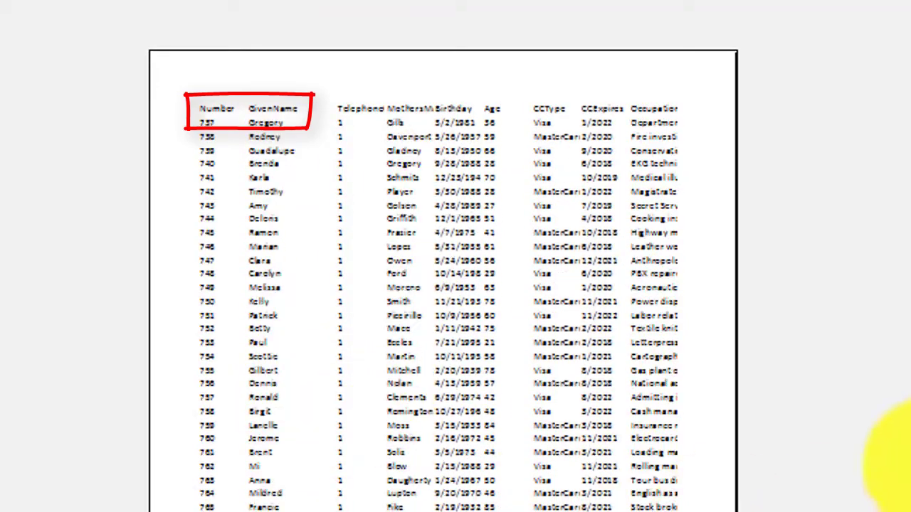
scroll(378, 427, down, 5)
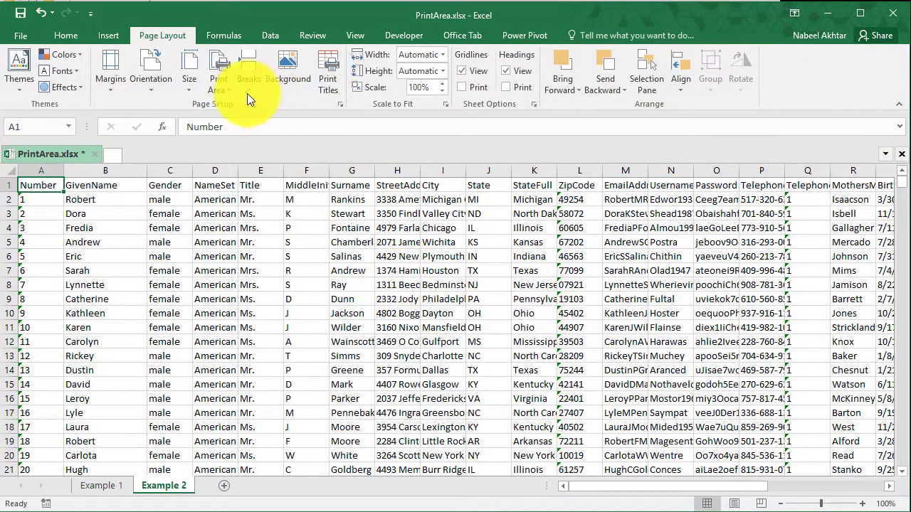
click(217, 84)
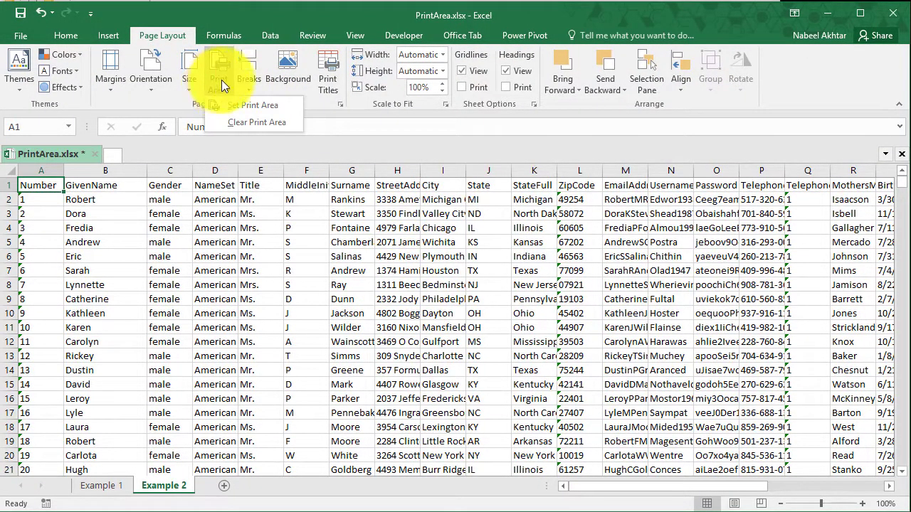
click(326, 79)
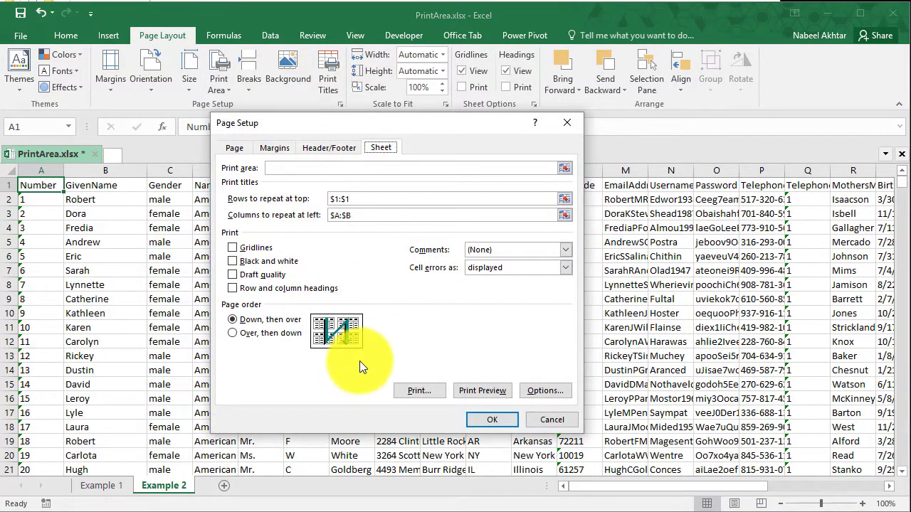
click(551, 420)
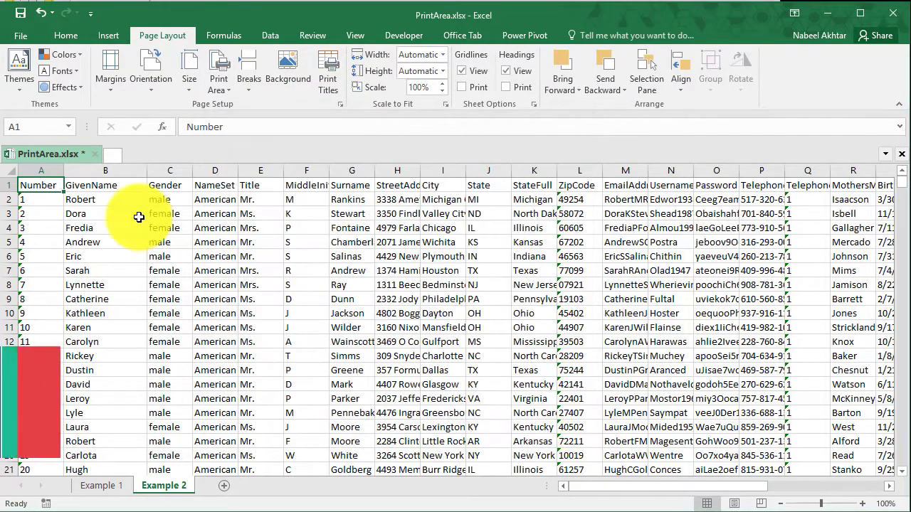
click(139, 217)
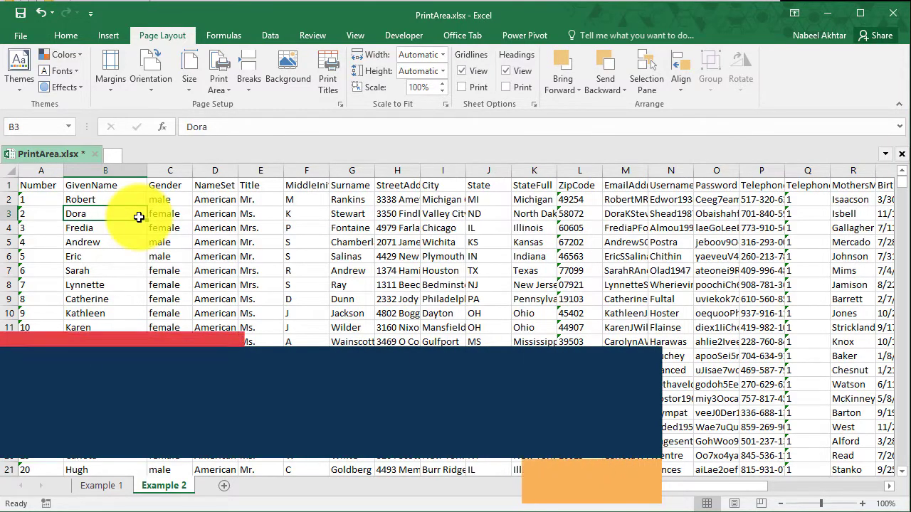